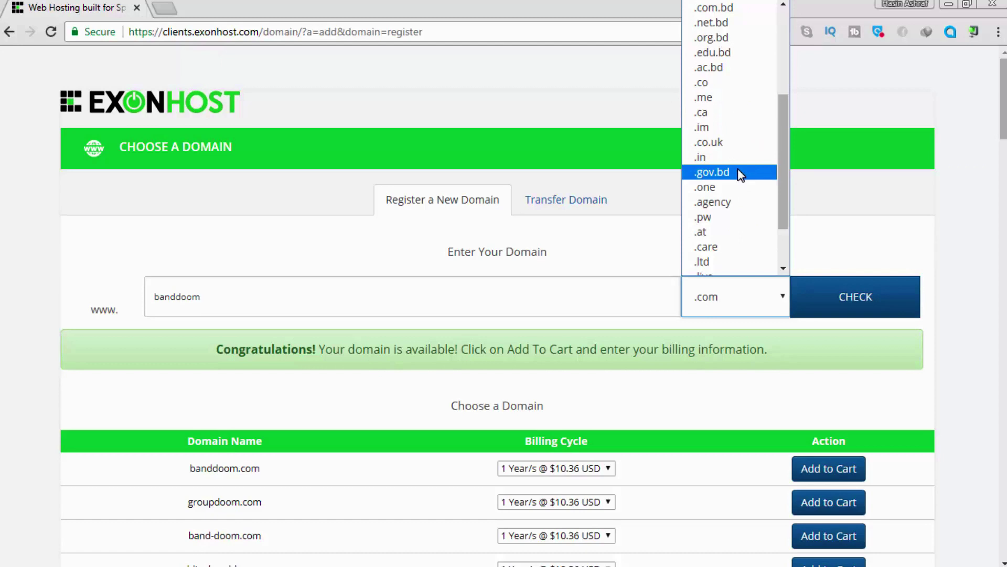
Close the TLD list with .com still selected and open a new browser tab.
scroll(766, 257, down, 3)
scroll(763, 264, up, 6)
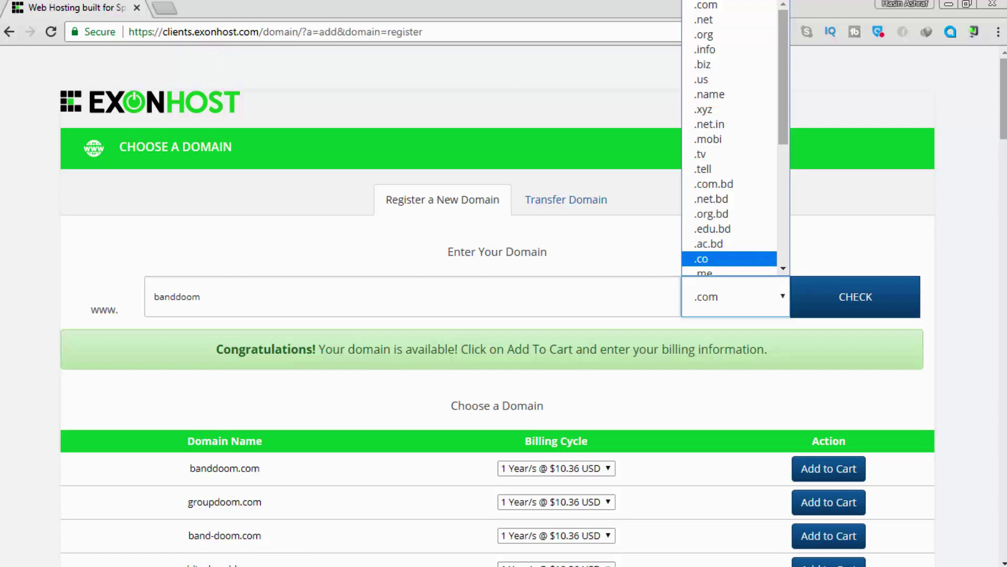
key(Escape)
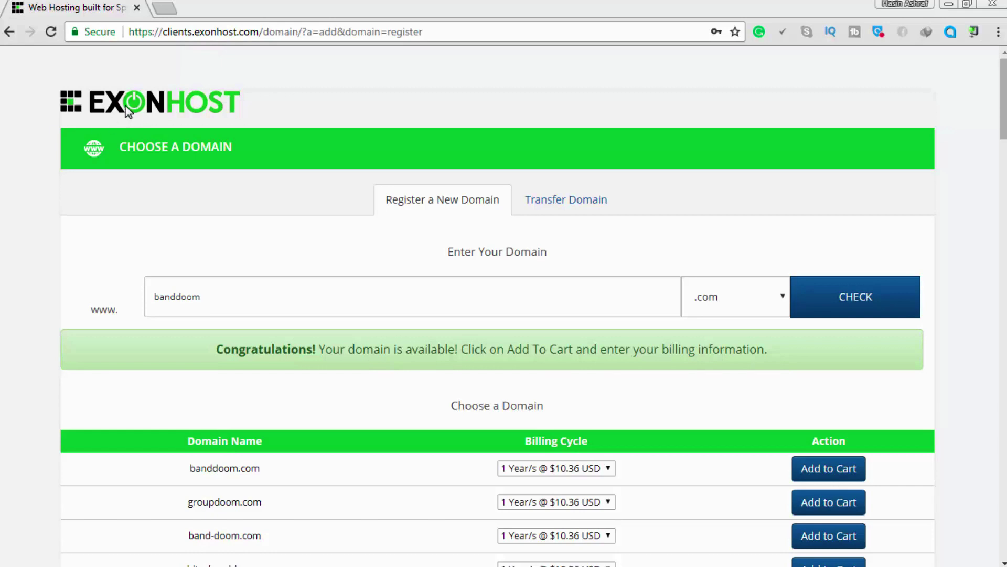
click(165, 8)
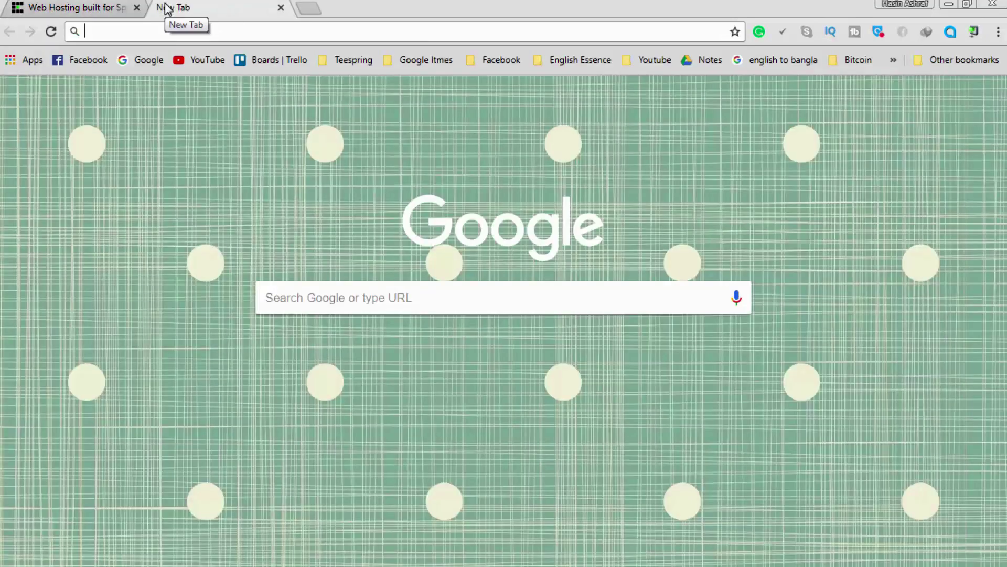
text(e)
key(BackSpace)
text(www)
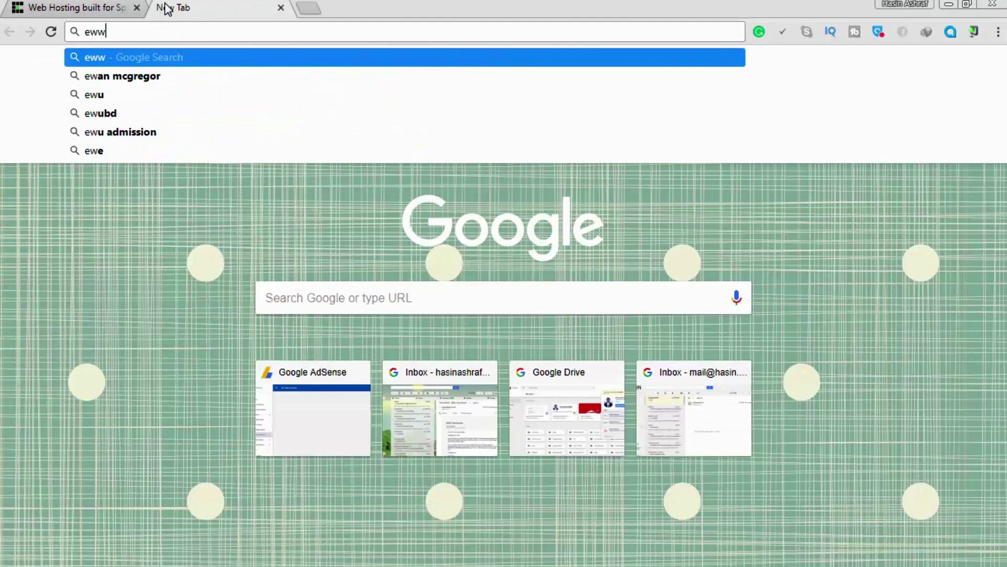
key(BackSpace)
key(BackSpace)
key(BackSpace)
key(BackSpace)
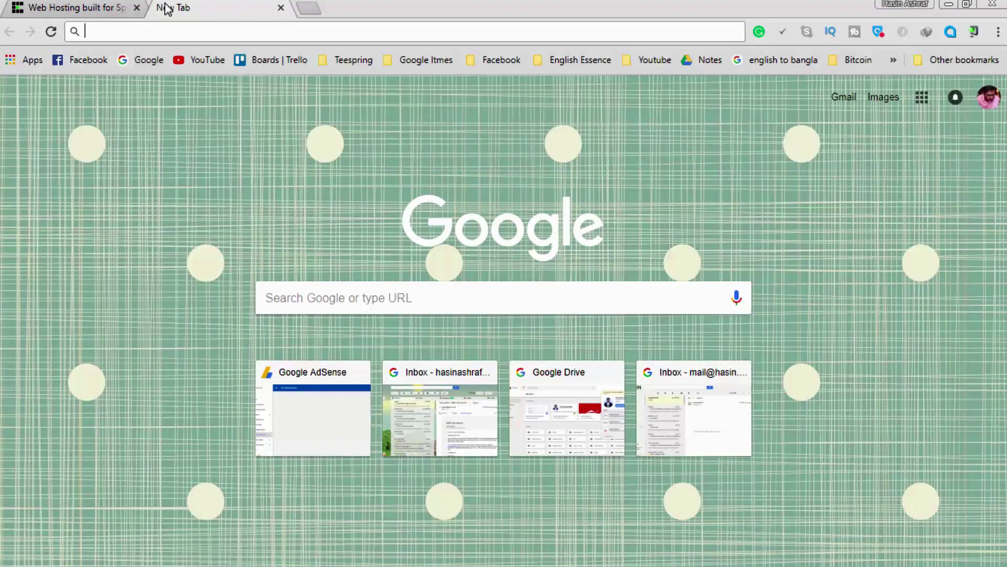
text(wee)
key(BackSpace)
key(BackSpace)
text(www)
key(BackSpace)
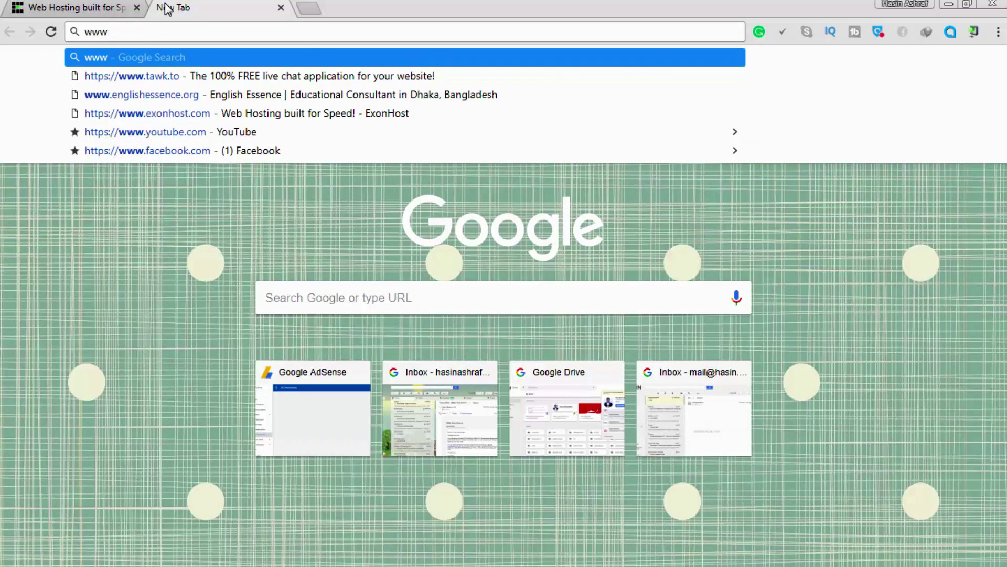
text(.exon)
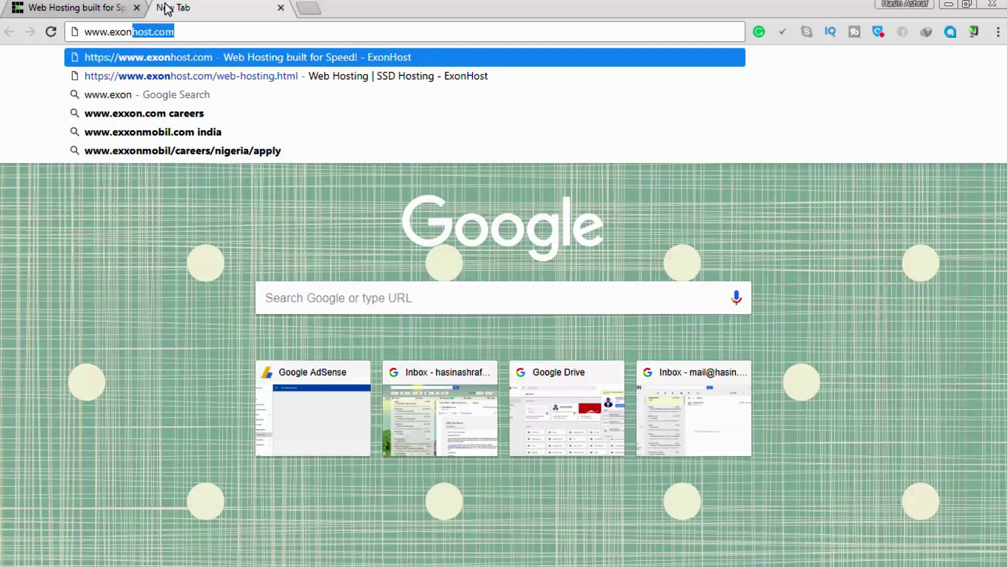
key(Return)
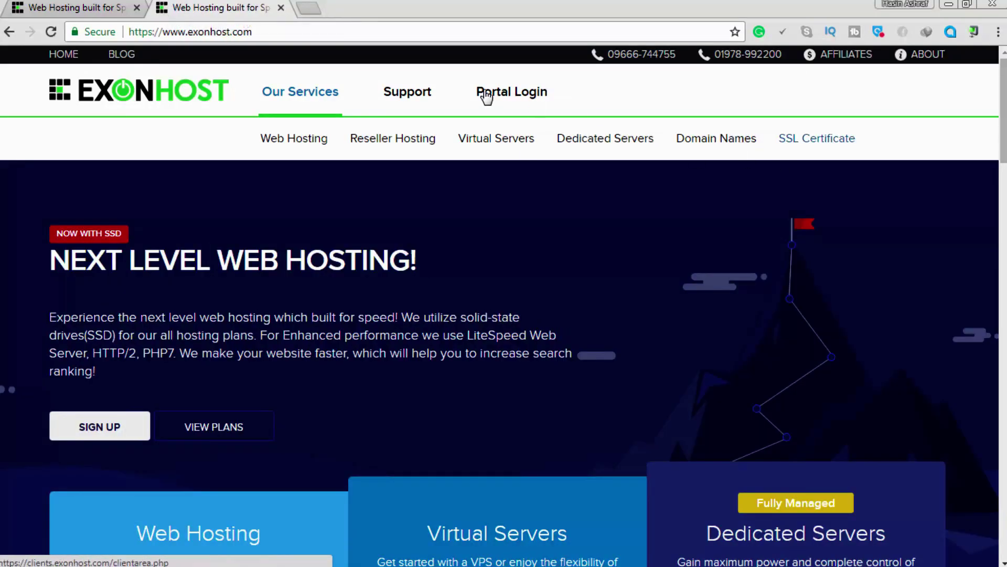
click(500, 100)
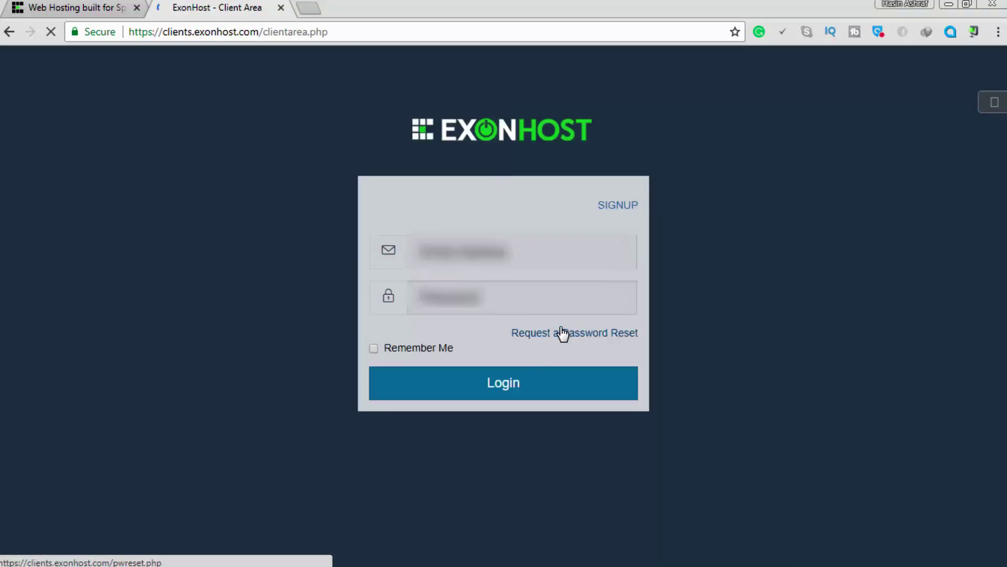
Open the SIGNUP registration form and autofill the first name from saved details.
click(608, 207)
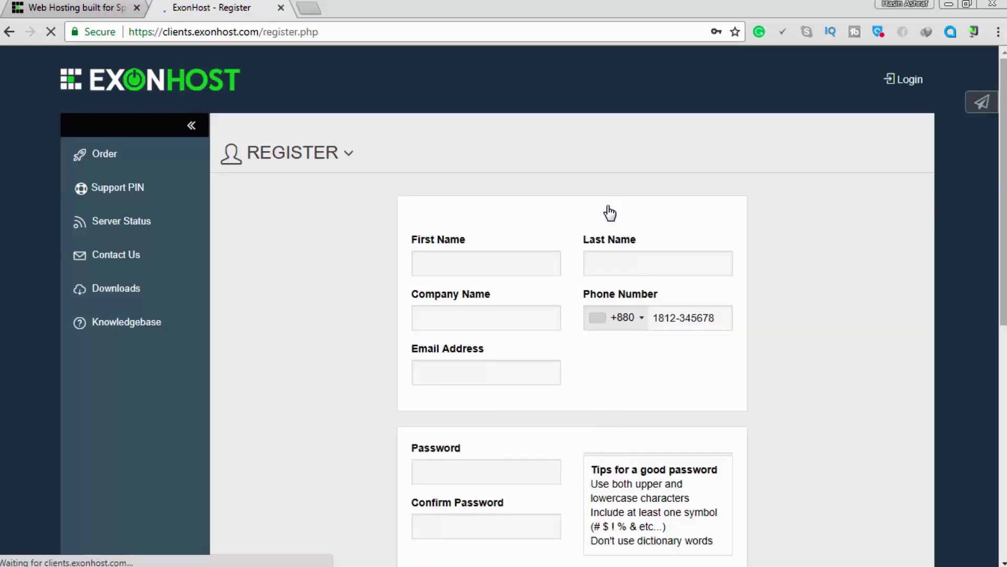
click(493, 267)
click(493, 287)
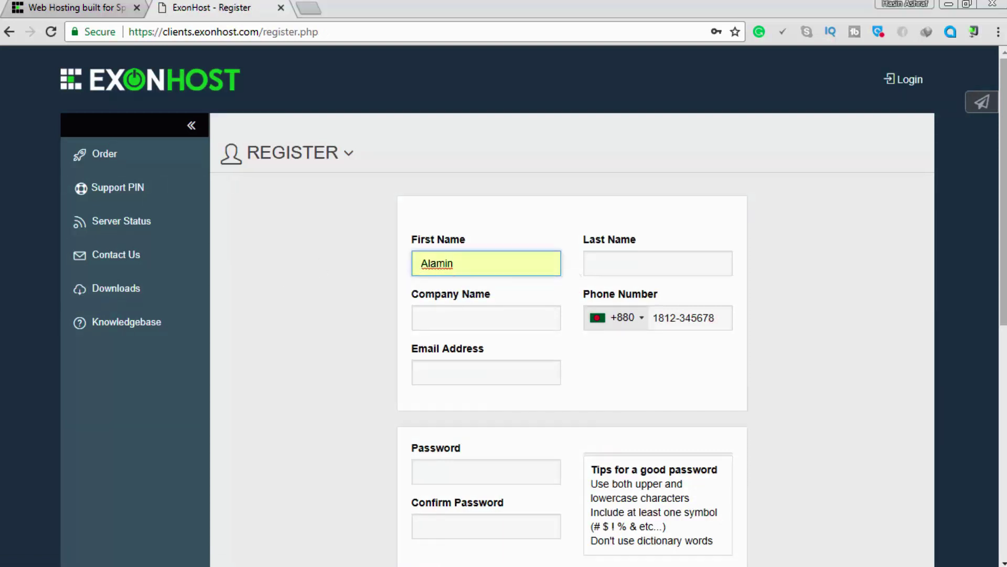
Enter company 'National University Blog', then fill in the phone number and saved e-mail address.
click(497, 318)
text(National Univeristy)
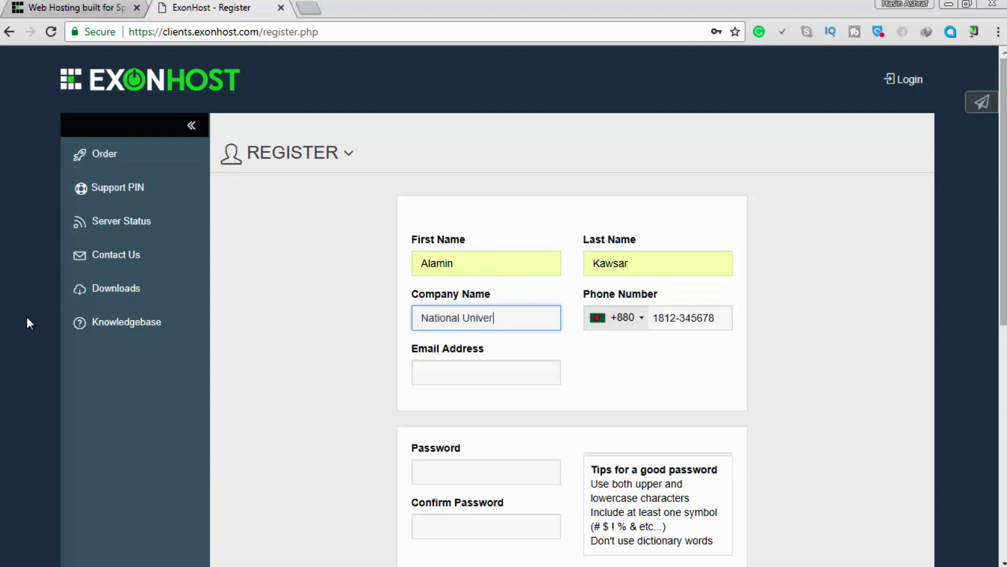
right_click(508, 317)
click(525, 328)
text(Blog)
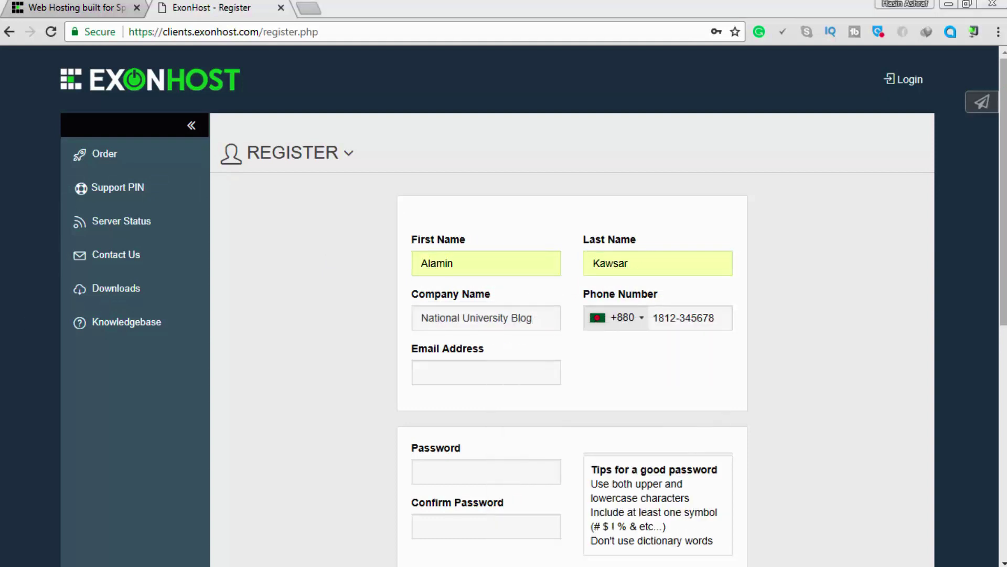
click(682, 318)
click(682, 341)
click(467, 369)
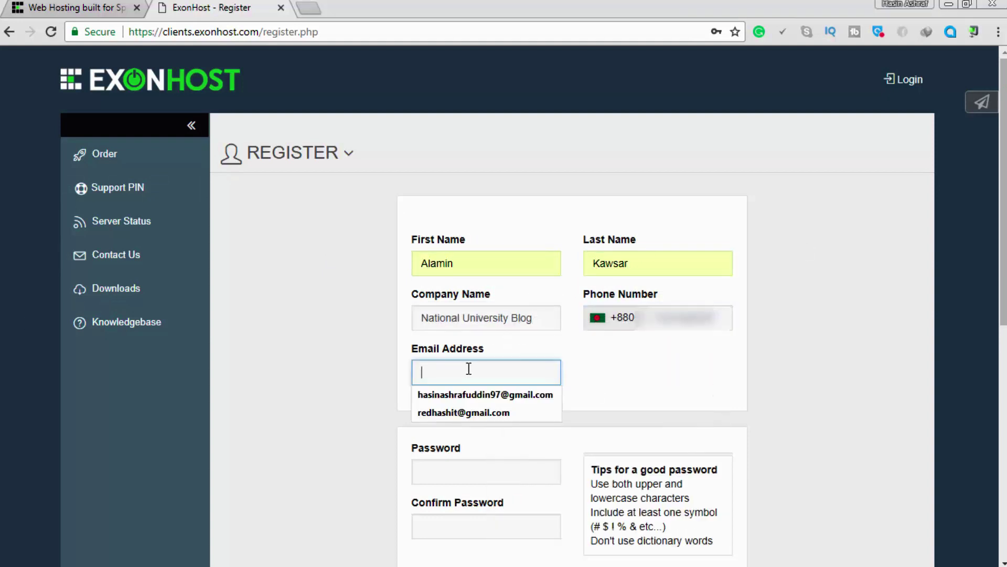
click(490, 394)
Enter the account password and a matching password confirmation.
scroll(488, 389, down, 2)
click(488, 387)
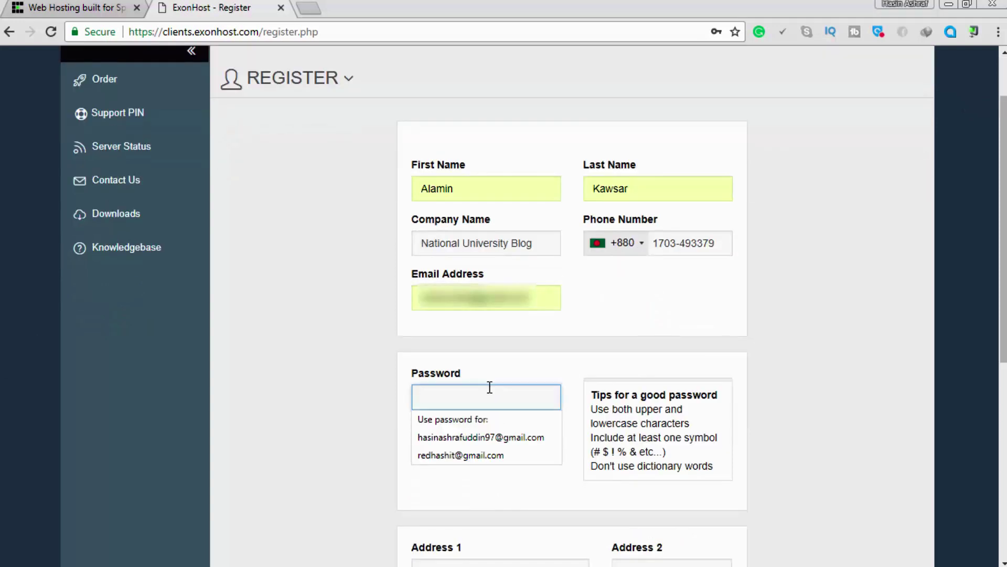
text(********)
click(452, 455)
text(********)
scroll(330, 393, down, 1)
click(456, 323)
text(****)
click(452, 383)
text(**)
click(487, 326)
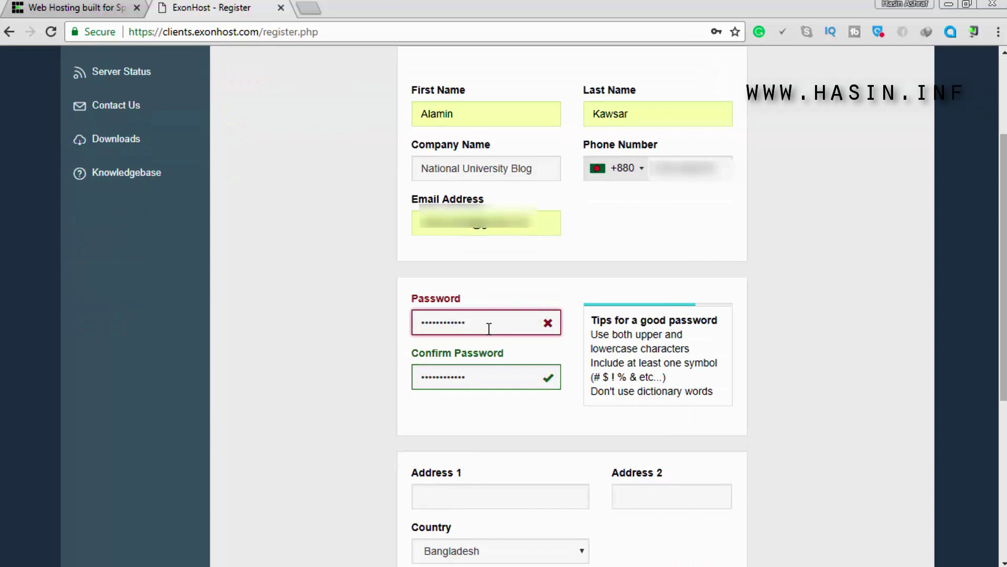
text(**)
click(502, 385)
text(**)
scroll(531, 360, down, 4)
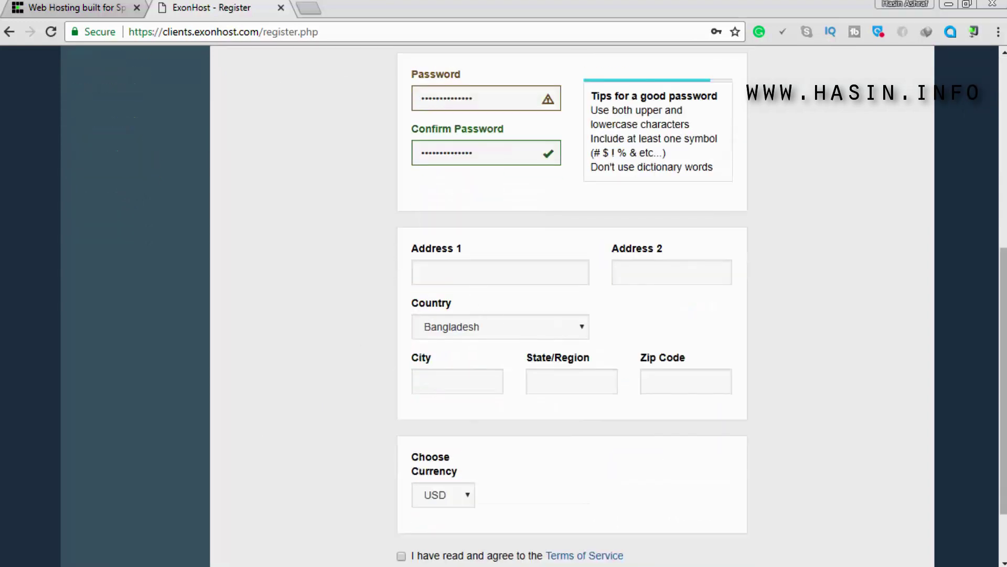
Fill in the street address, city, state and zip code fields.
key(Tab)
key(ctrl+v)
click(453, 383)
text(Dhaka)
key(Tab)
text(Dhaka)
key(Tab)
text(1000)
click(544, 276)
key(BackSpace)
key(BackSpace)
key(BackSpace)
key(BackSpace)
key(BackSpace)
key(BackSpace)
key(BackSpace)
key(BackSpace)
key(BackSpace)
key(BackSpace)
key(BackSpace)
scroll(545, 277, down, 2)
Set the account currency to BDT, accept the Terms of Service and register.
click(443, 410)
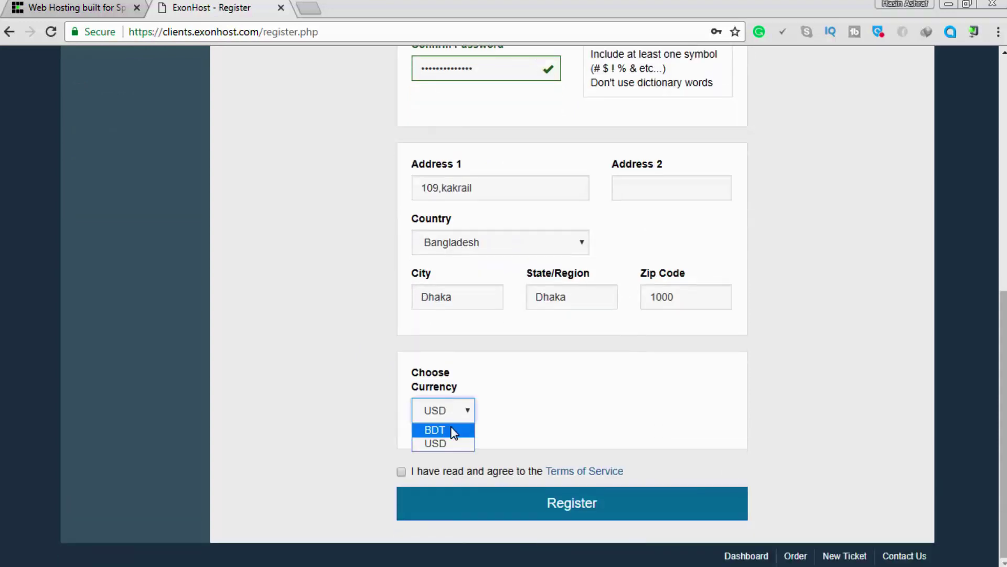
click(434, 427)
click(401, 471)
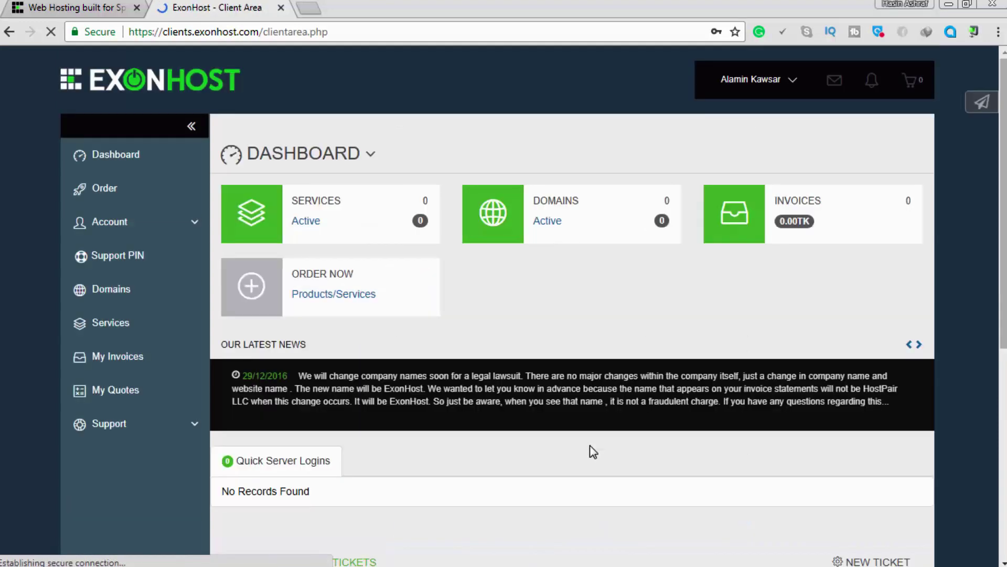
Save the password in Chrome, go to Products/Services and reveal the cart's extra ordering options.
click(641, 161)
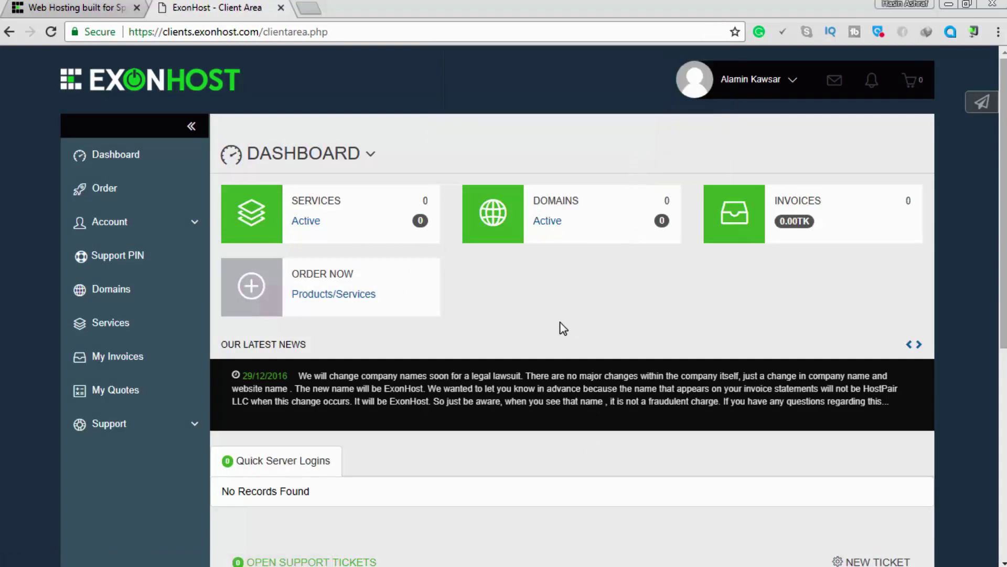
click(326, 287)
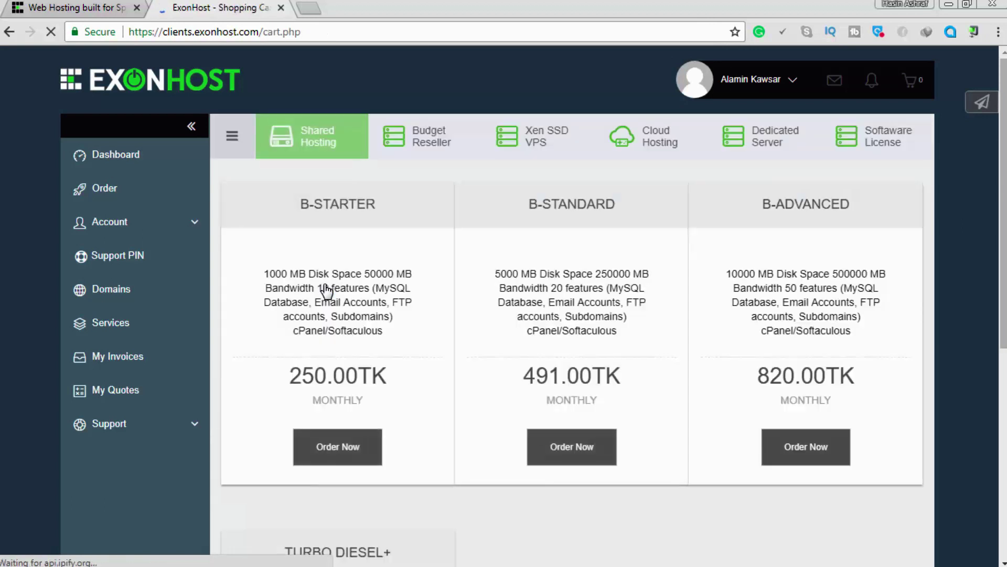
click(244, 135)
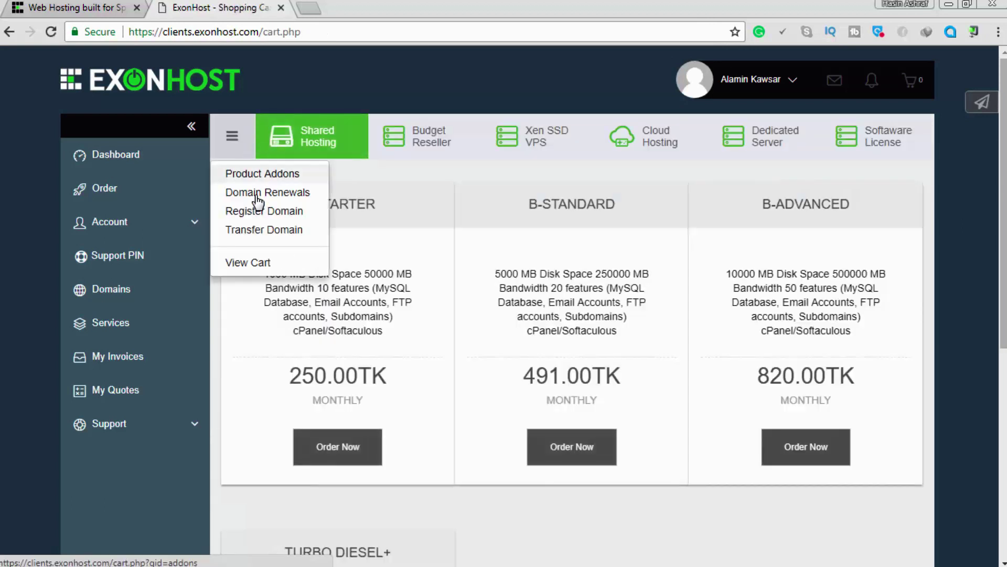
Choose Register Domain and search nuforumbd.com, confirming it is available for 850.00TK.
click(288, 211)
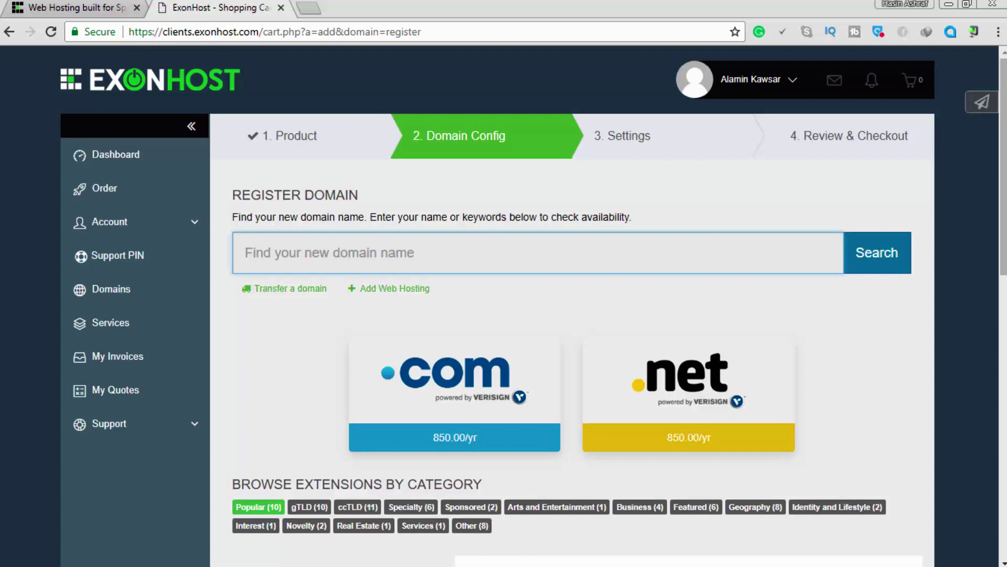
key(alt+Tab)
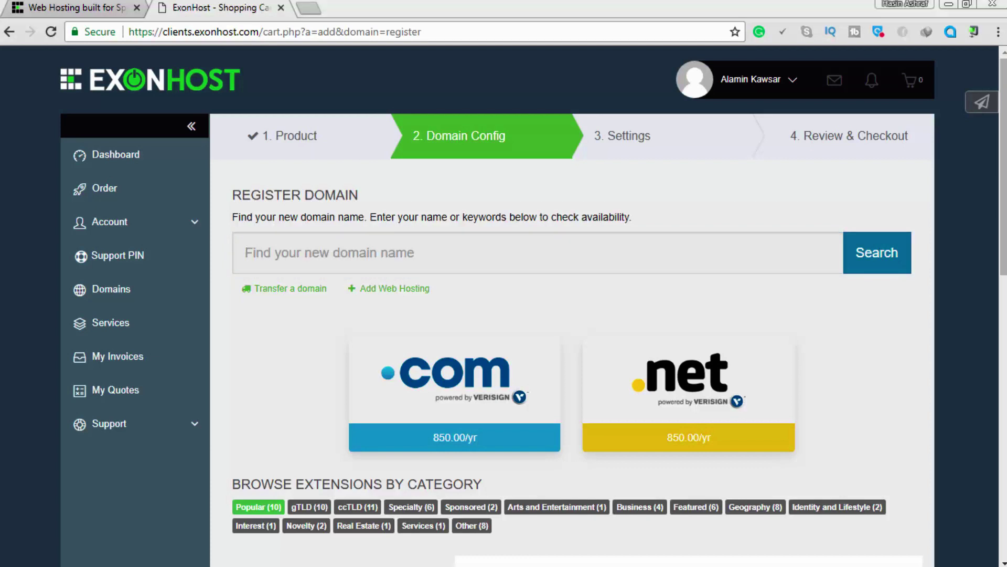
click(348, 256)
text(nuforumbd)
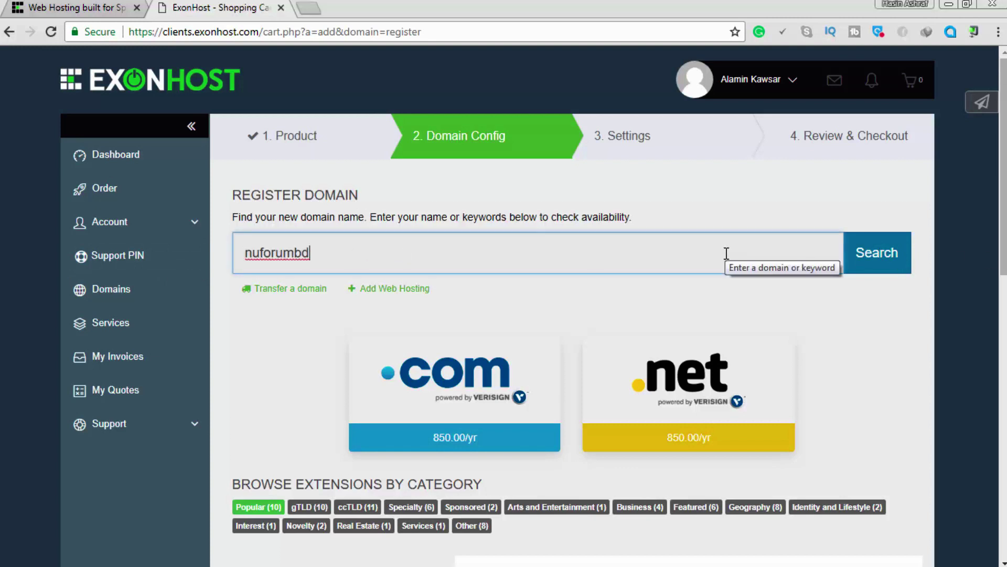
text(.com)
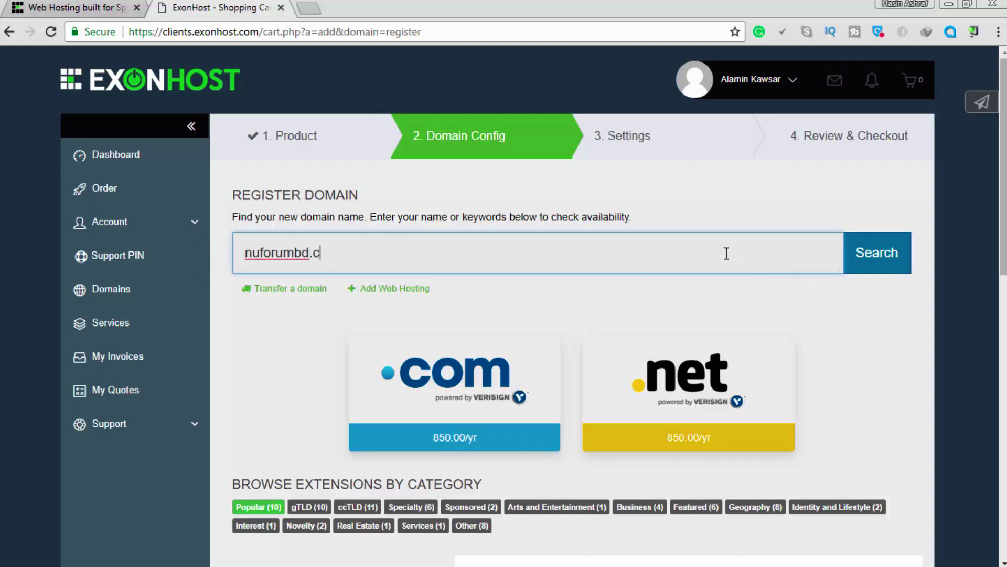
click(892, 251)
scroll(635, 257, down, 3)
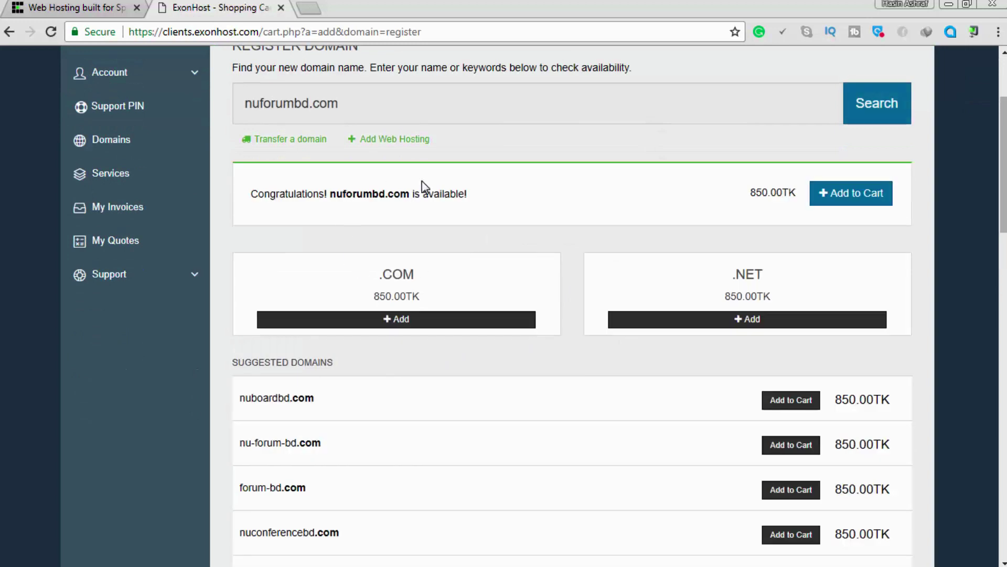
scroll(288, 268, up, 2)
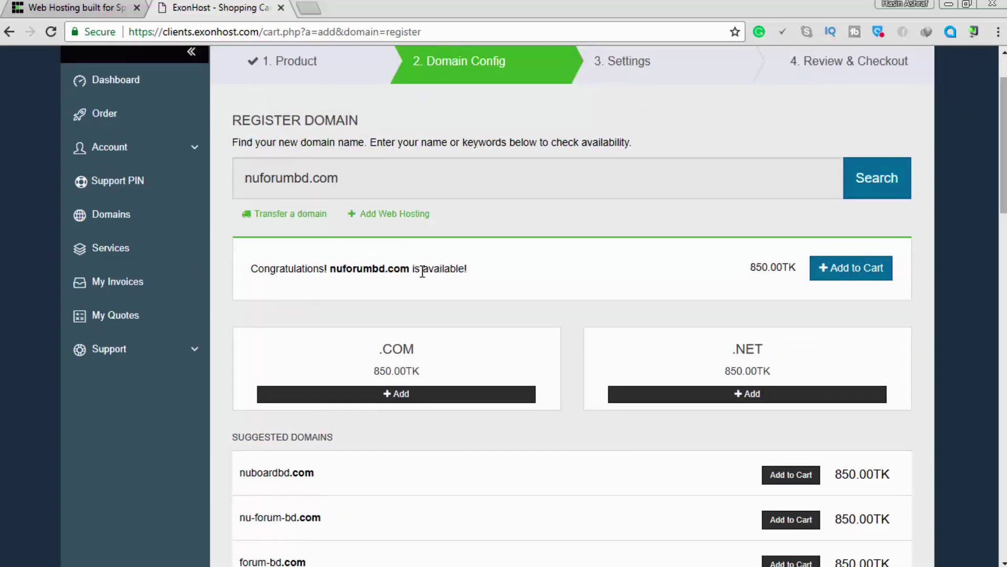
Add nuforumbd.com to the cart and proceed to checkout.
click(863, 272)
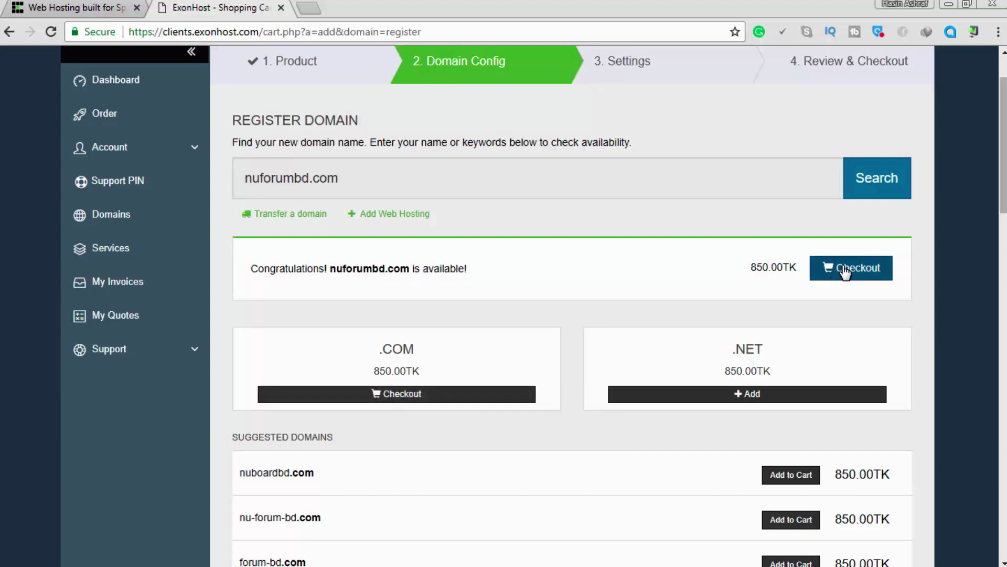
scroll(707, 301, up, 2)
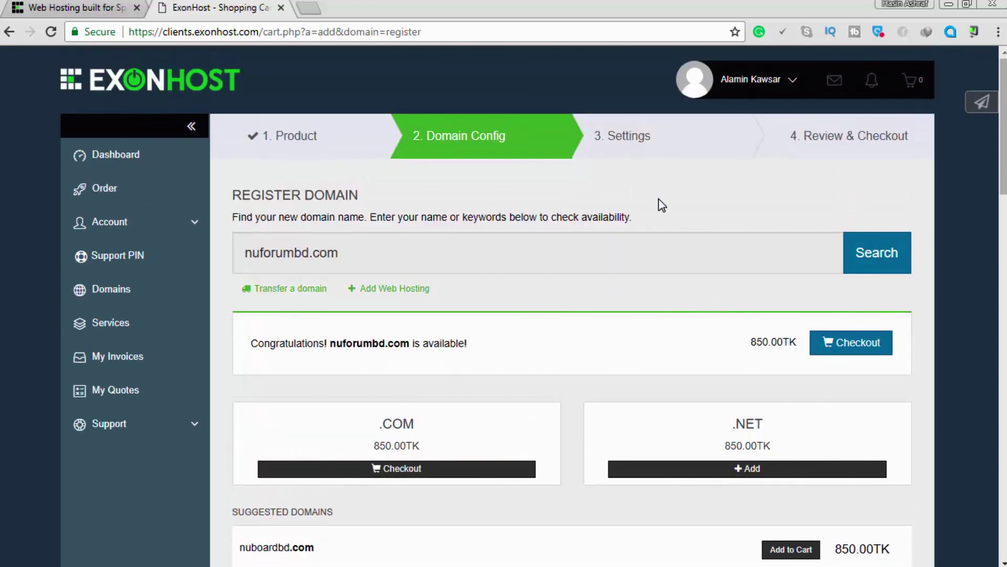
scroll(662, 204, down, 4)
click(825, 129)
Leave nuforumbd.com's addons unchecked and default nameservers unchanged, then continue to checkout.
scroll(712, 195, up, 4)
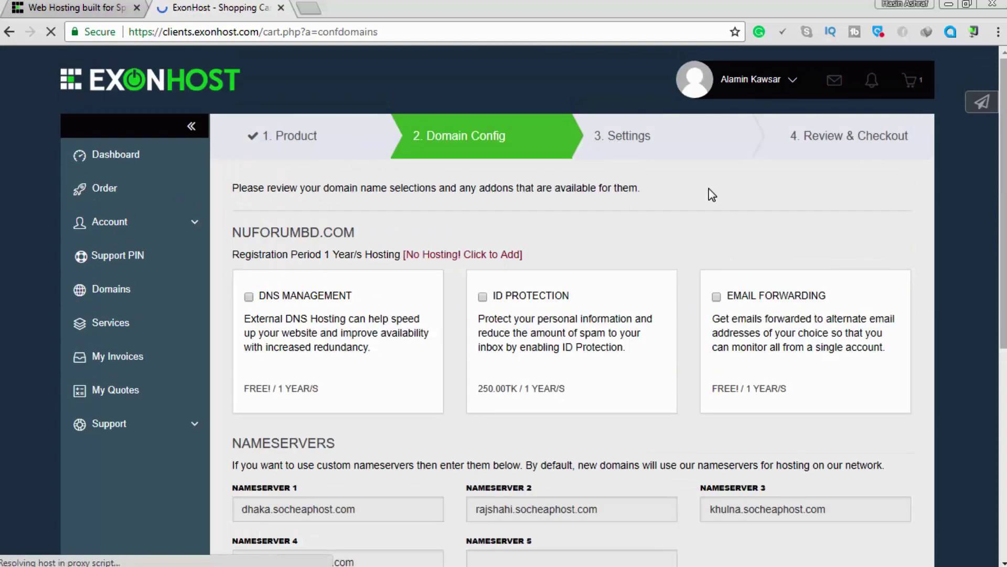
scroll(579, 244, down, 5)
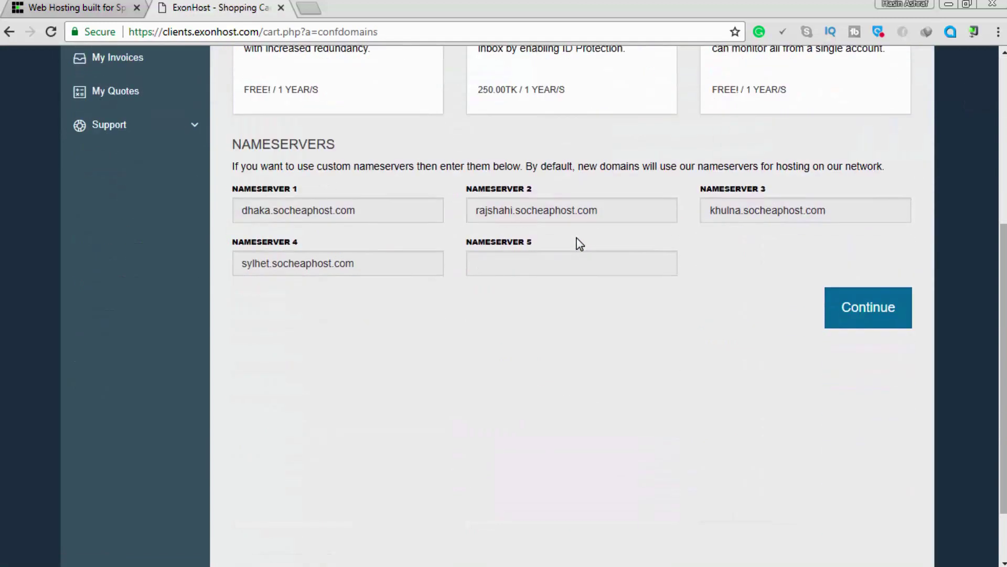
scroll(579, 244, up, 5)
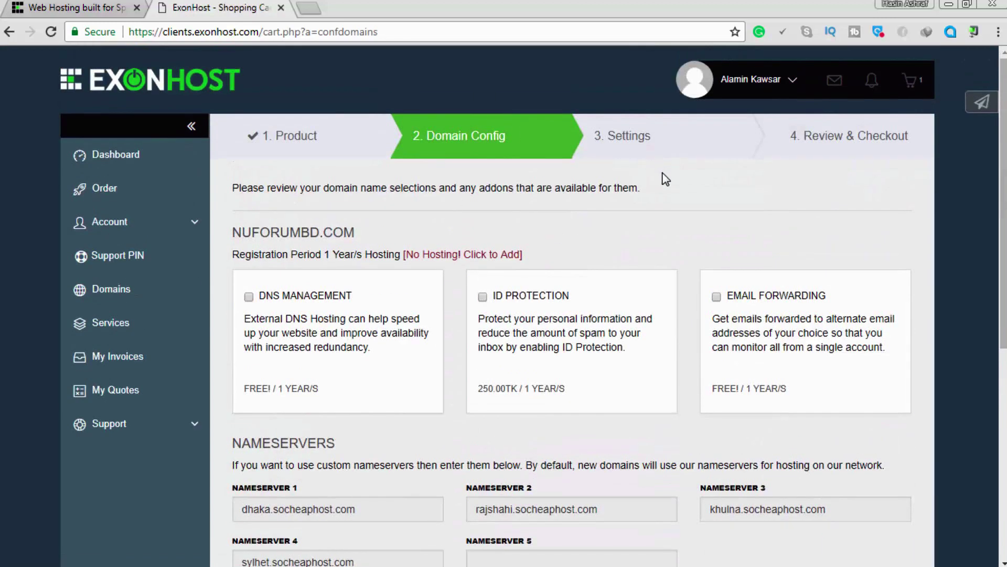
scroll(681, 226, down, 5)
click(863, 321)
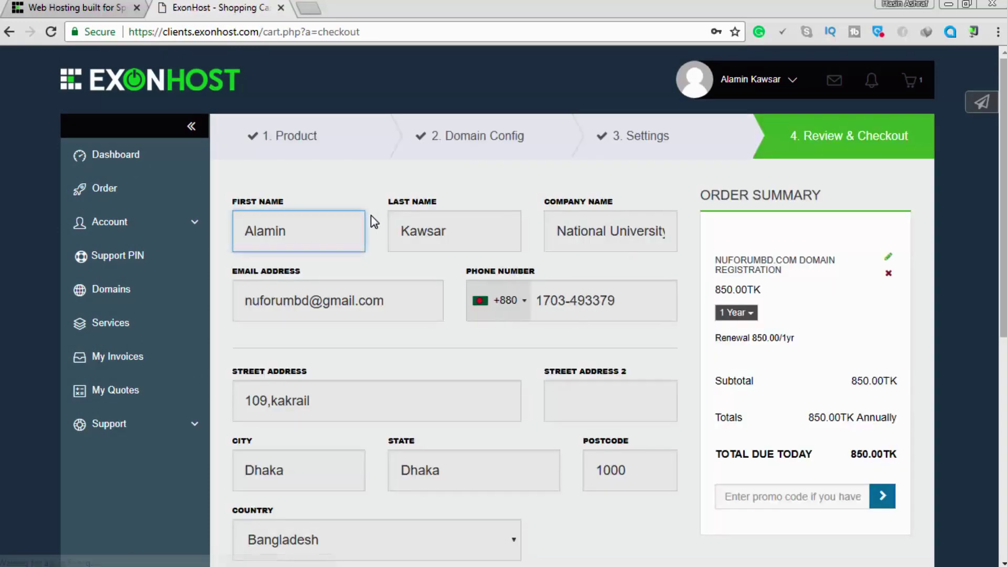
Accept the Terms of Service and keep Default Contact as the domain registrant.
scroll(401, 231, down, 3)
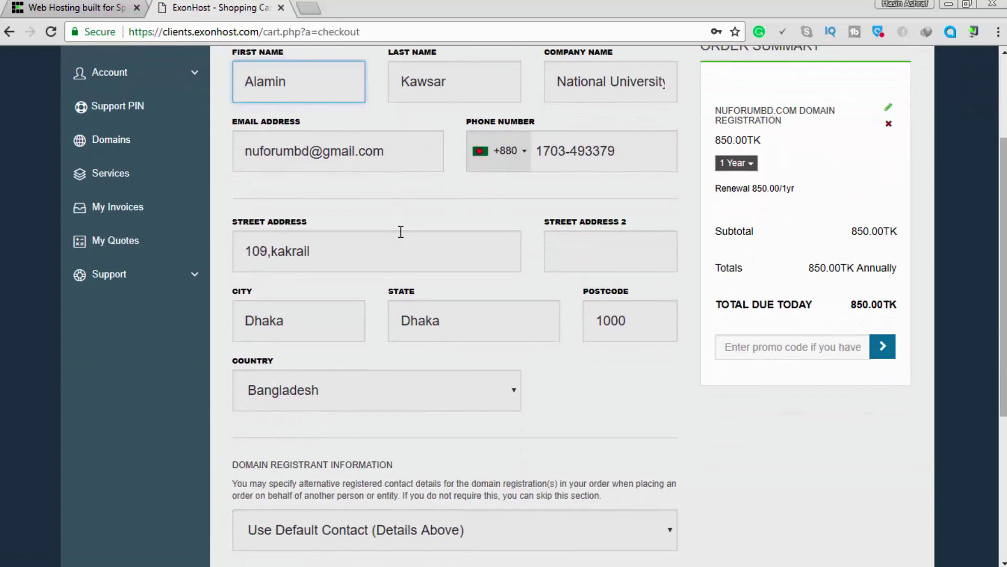
scroll(401, 232, down, 5)
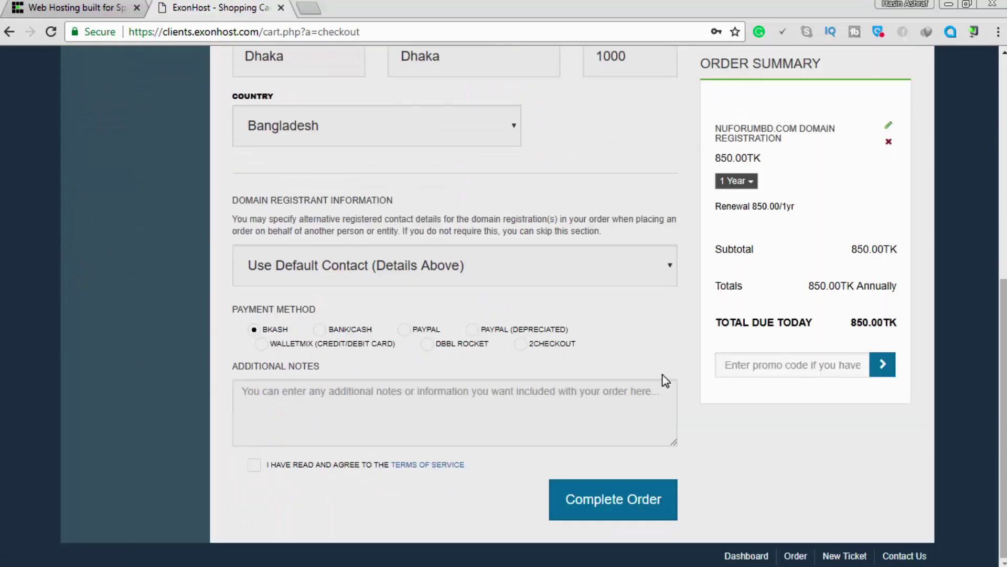
scroll(695, 473, up, 8)
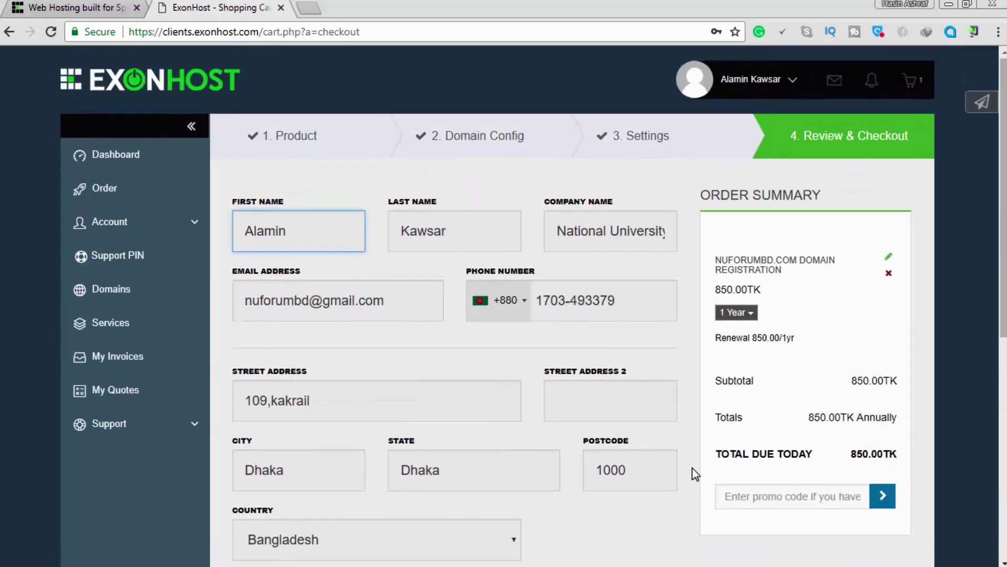
scroll(443, 233, down, 8)
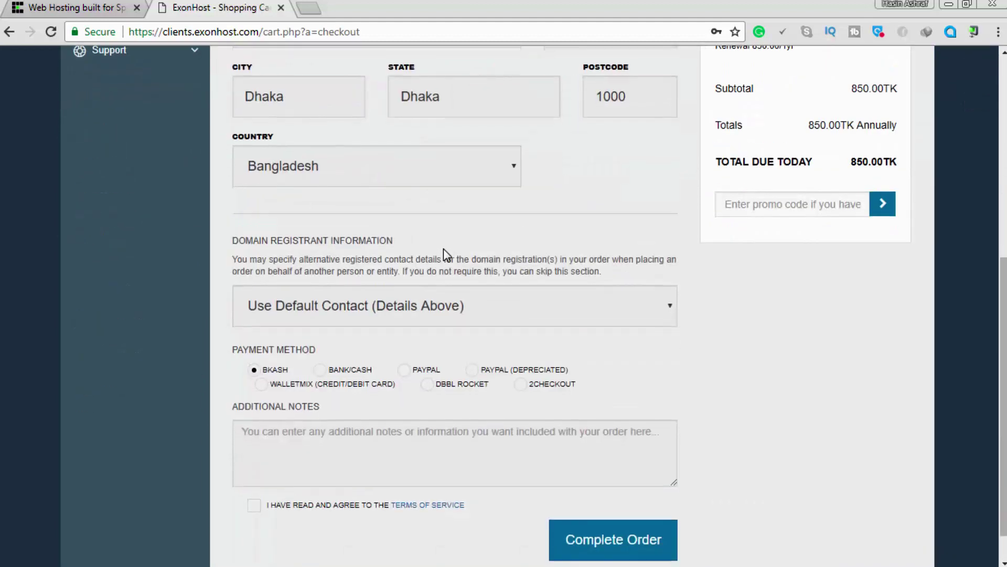
click(301, 466)
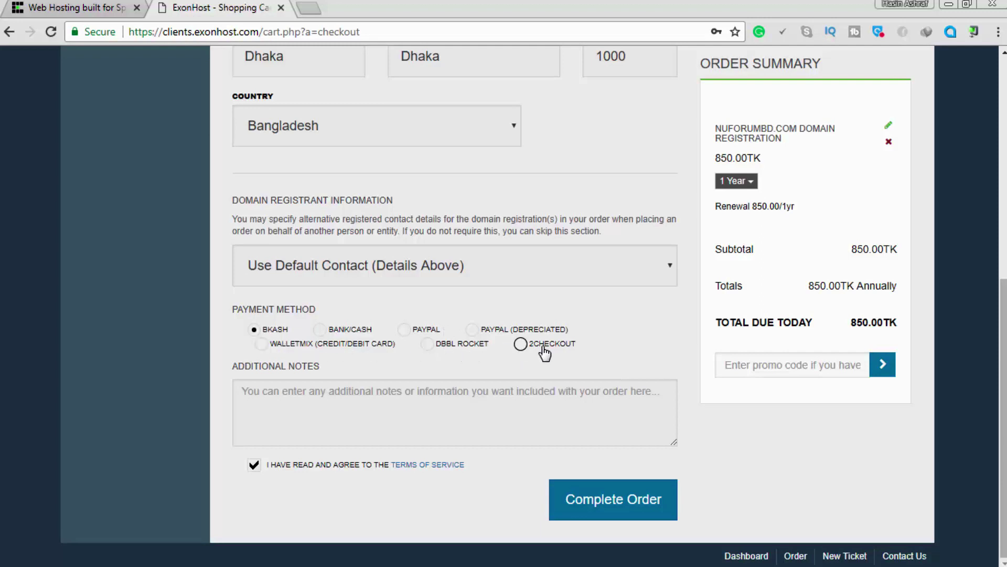
scroll(629, 357, up, 3)
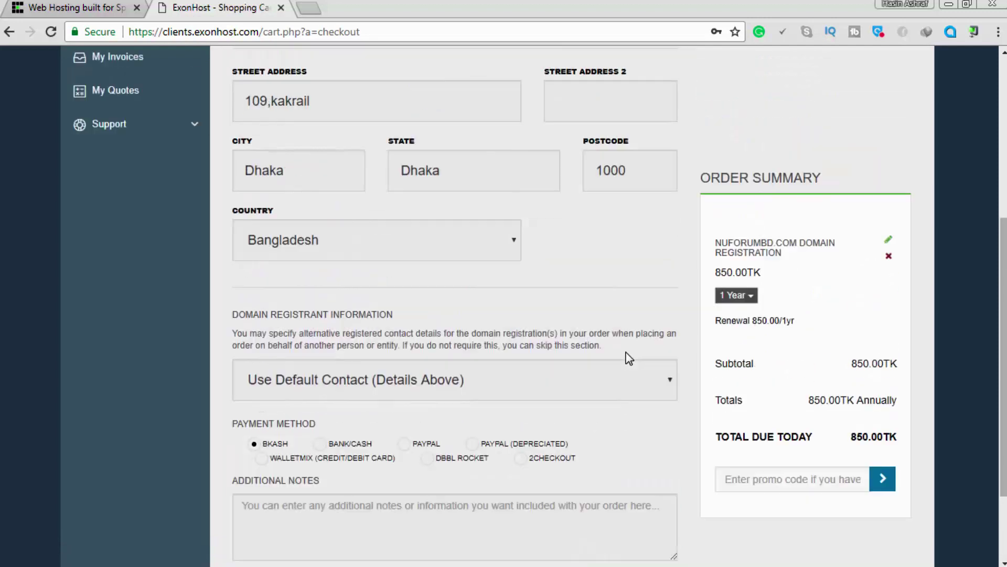
click(578, 424)
click(578, 424)
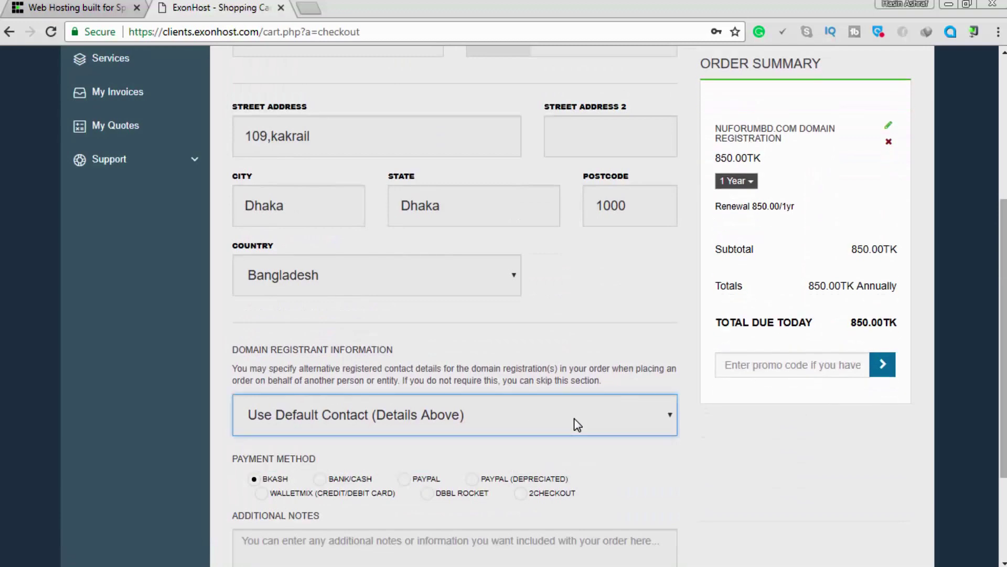
Keep the 1 Year registration period and complete the order with bKash payment.
scroll(577, 424, up, 5)
scroll(577, 424, down, 4)
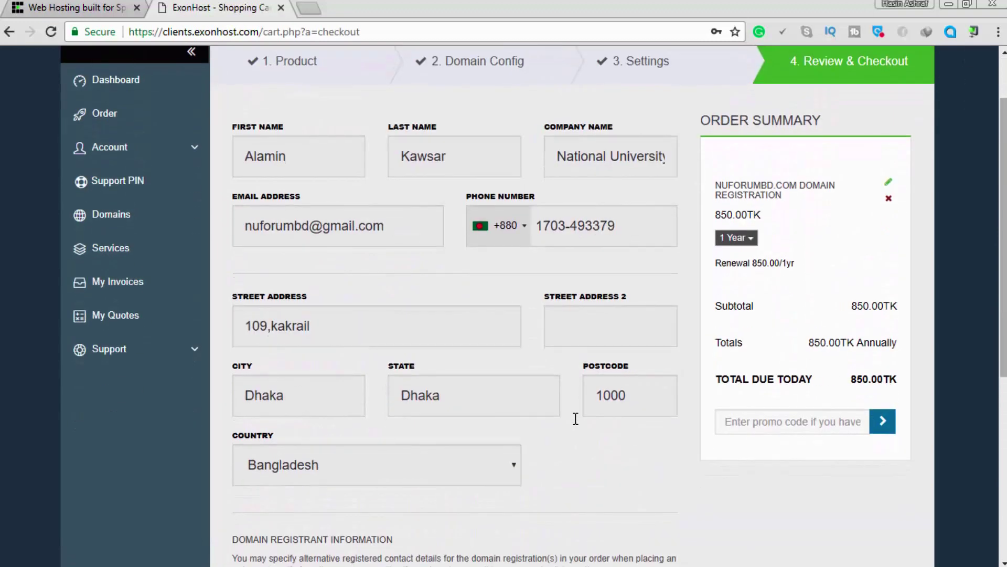
scroll(578, 424, down, 4)
scroll(576, 424, up, 5)
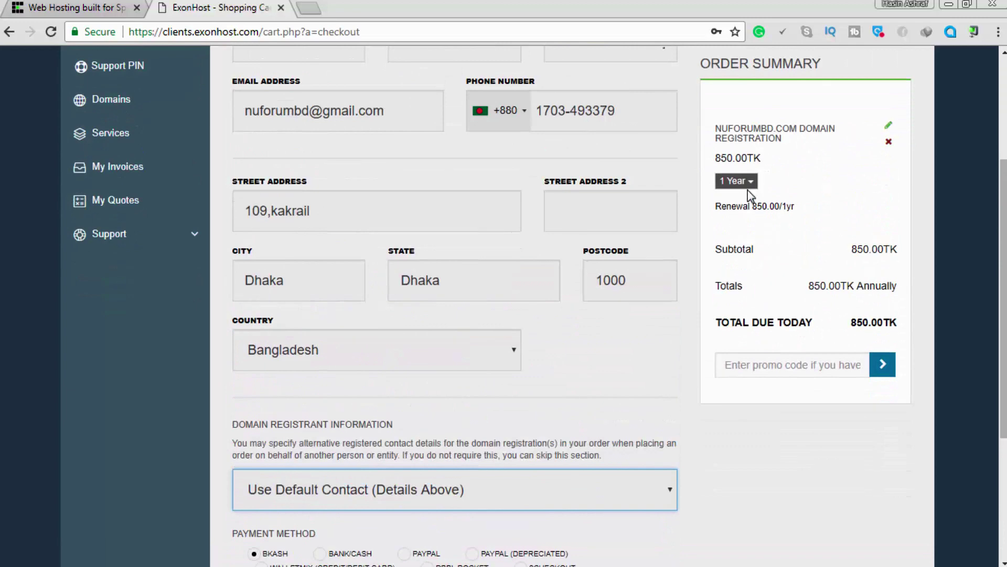
click(751, 183)
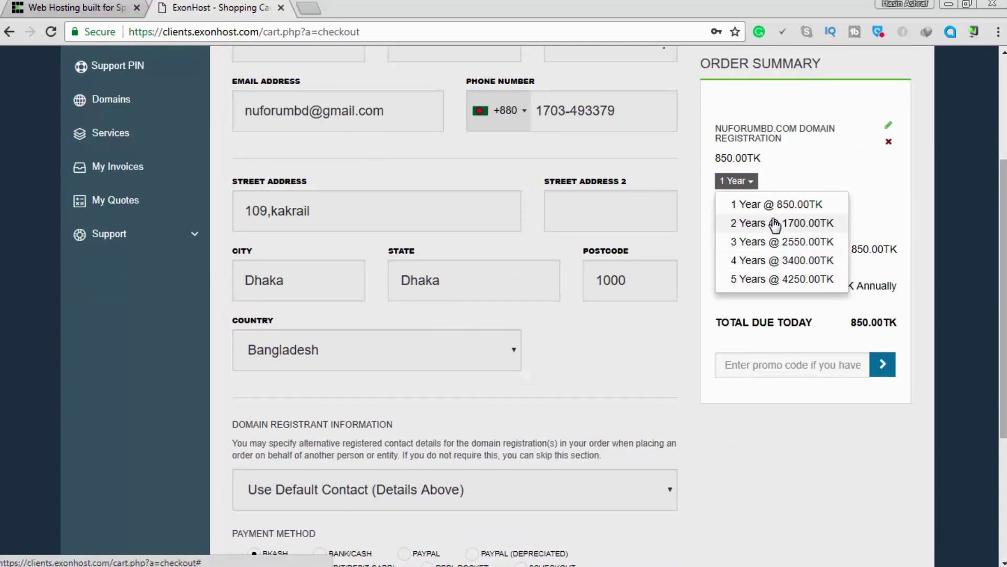
click(889, 195)
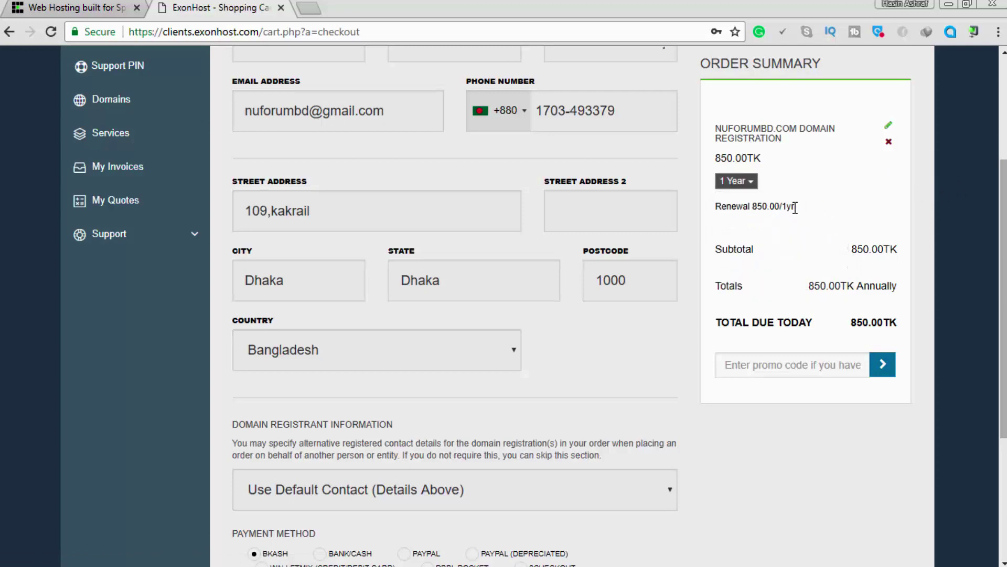
scroll(796, 208, down, 4)
click(645, 497)
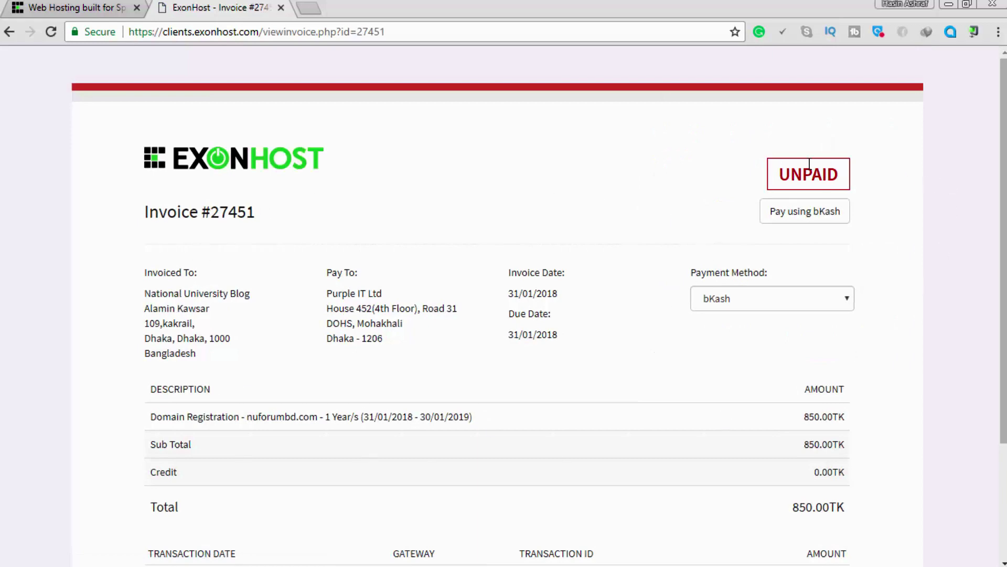
scroll(542, 319, down, 3)
scroll(525, 399, up, 3)
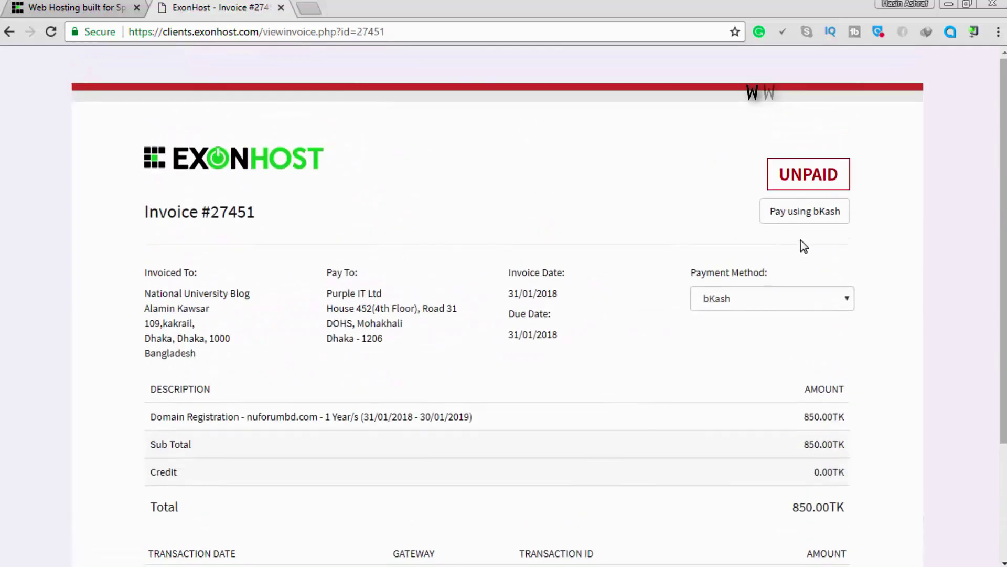
scroll(826, 210, down, 3)
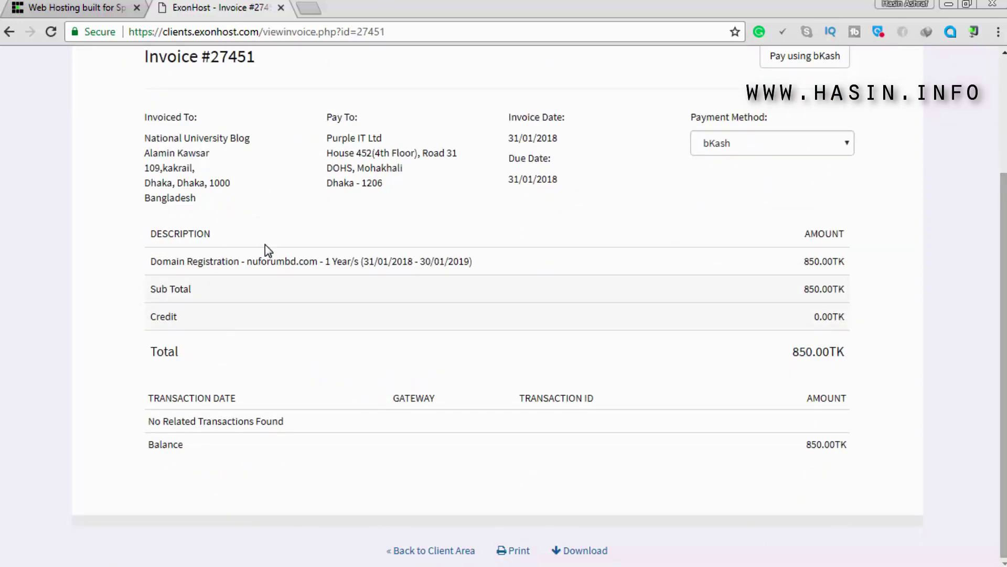
scroll(871, 283, up, 2)
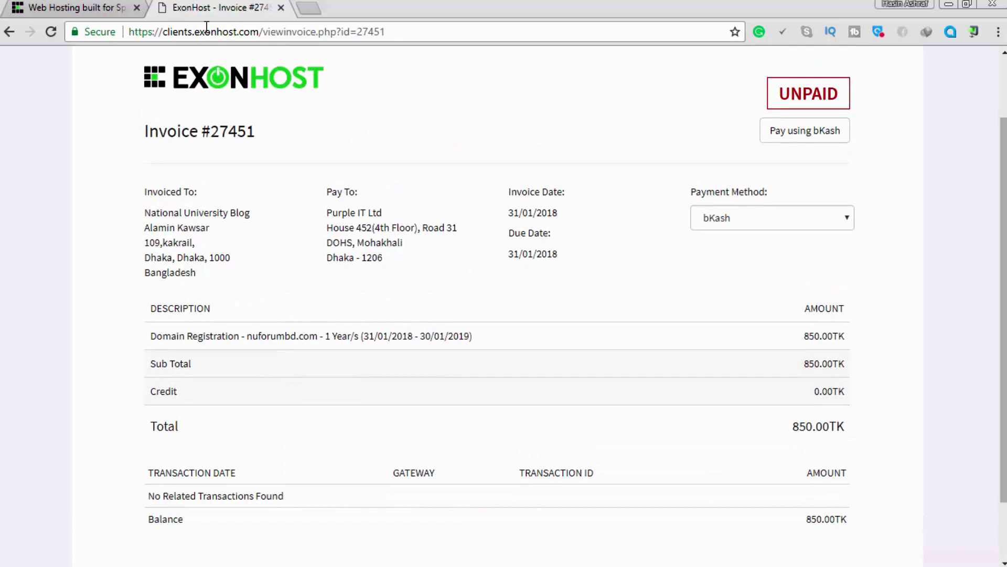
drag(226, 7, 68, 5)
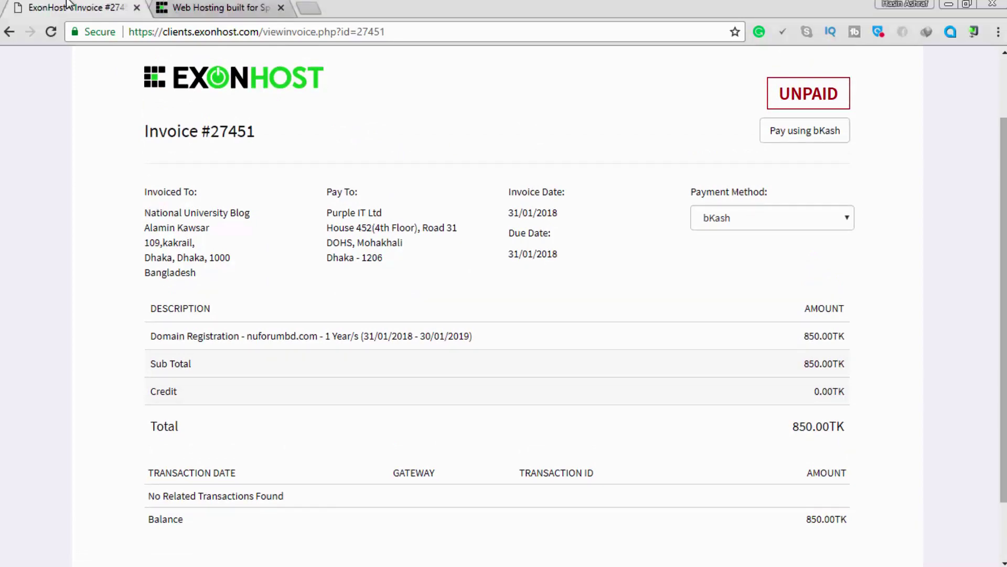
Open ExonHost's Web Hosting page in a new tab from the homepage.
click(237, 7)
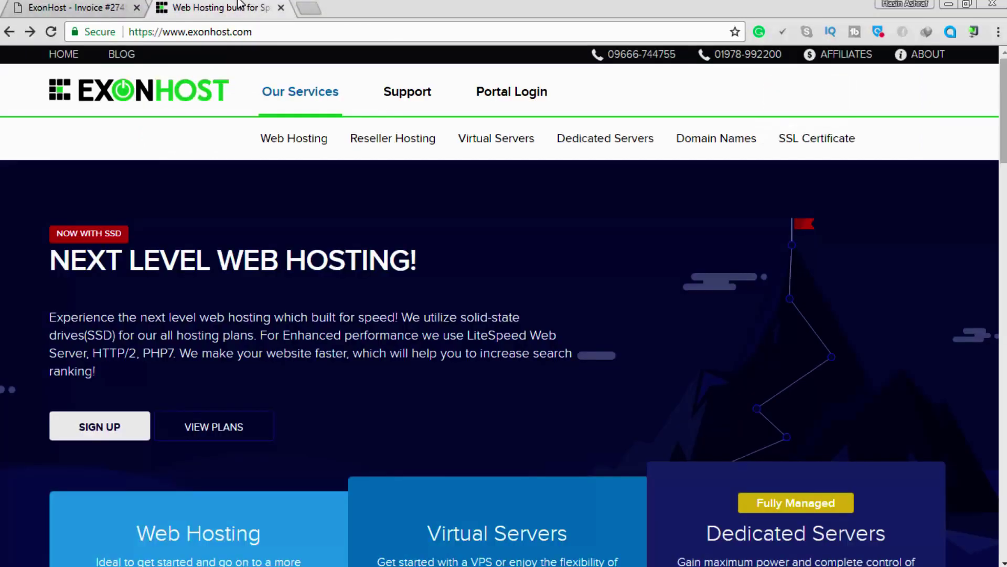
right_click(287, 142)
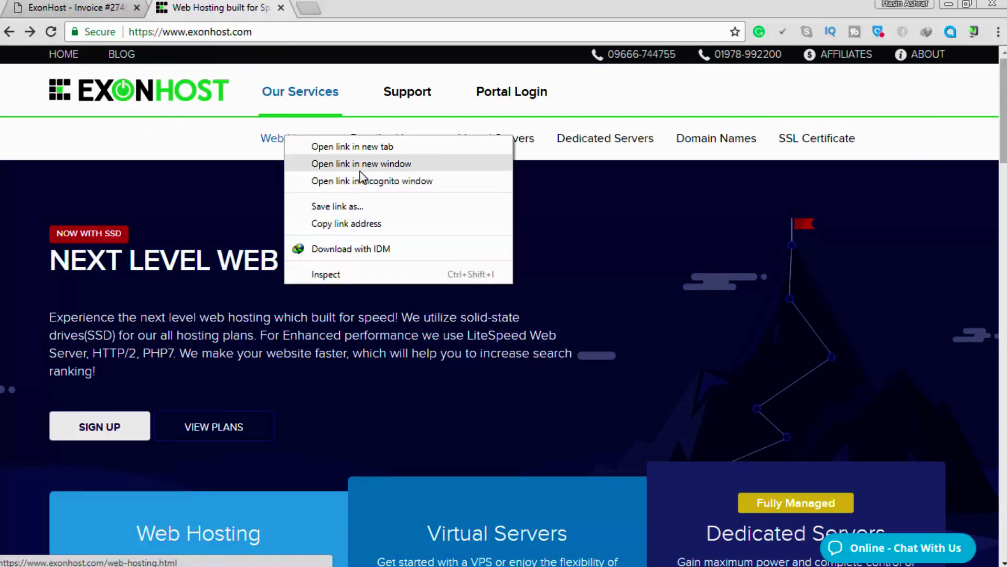
click(341, 141)
click(311, 5)
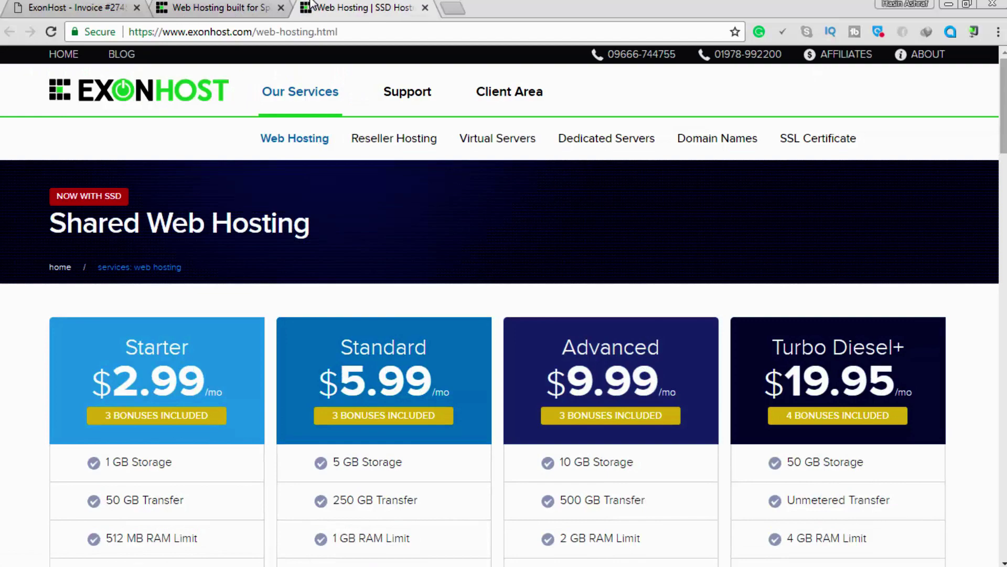
Compare the shared hosting plans, noting the Starter's $24.39 yearly price, then return to invoice #27451.
scroll(628, 414, down, 8)
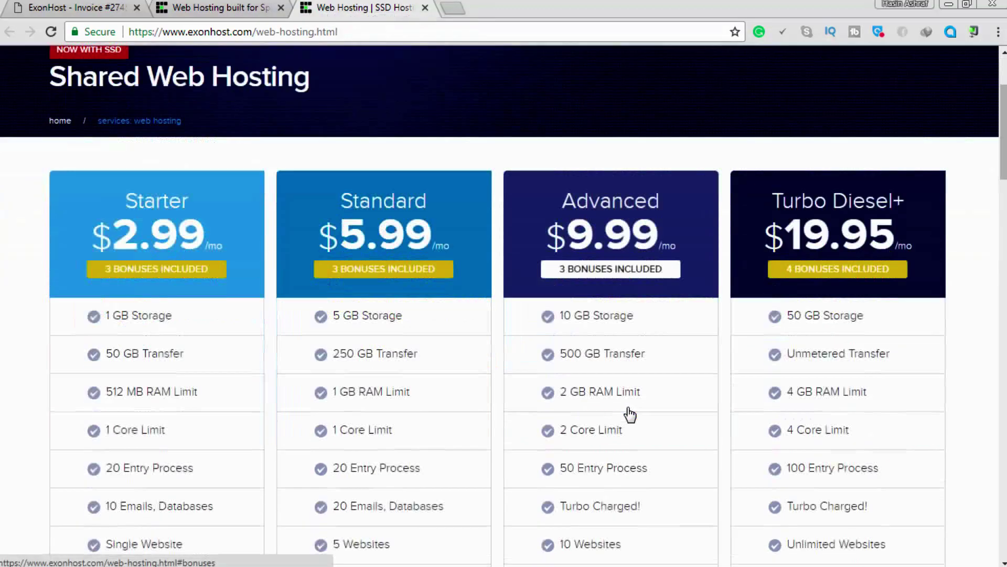
scroll(629, 414, up, 3)
scroll(629, 413, up, 1)
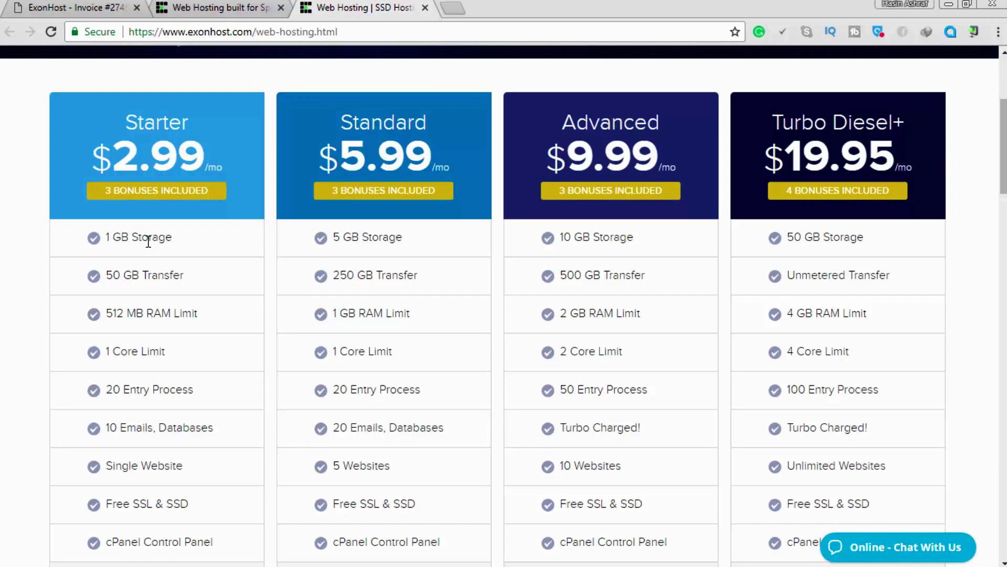
scroll(196, 227, down, 4)
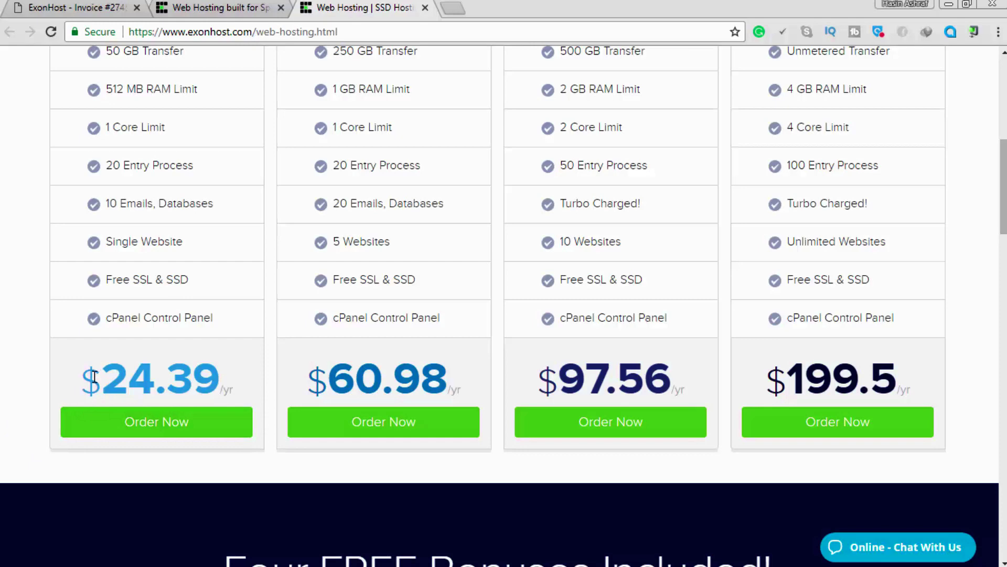
drag(106, 373, 223, 355)
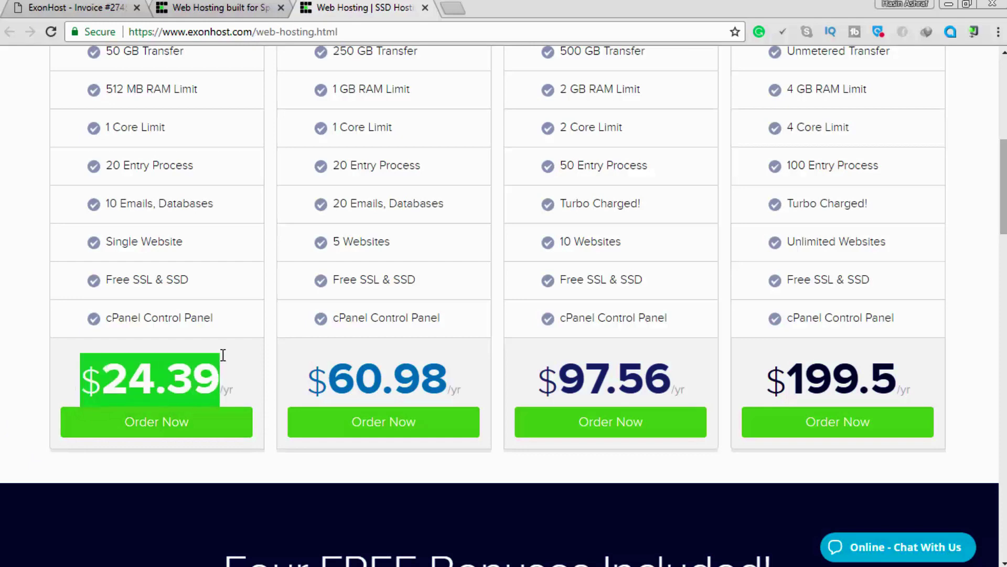
click(189, 372)
scroll(189, 372, up, 4)
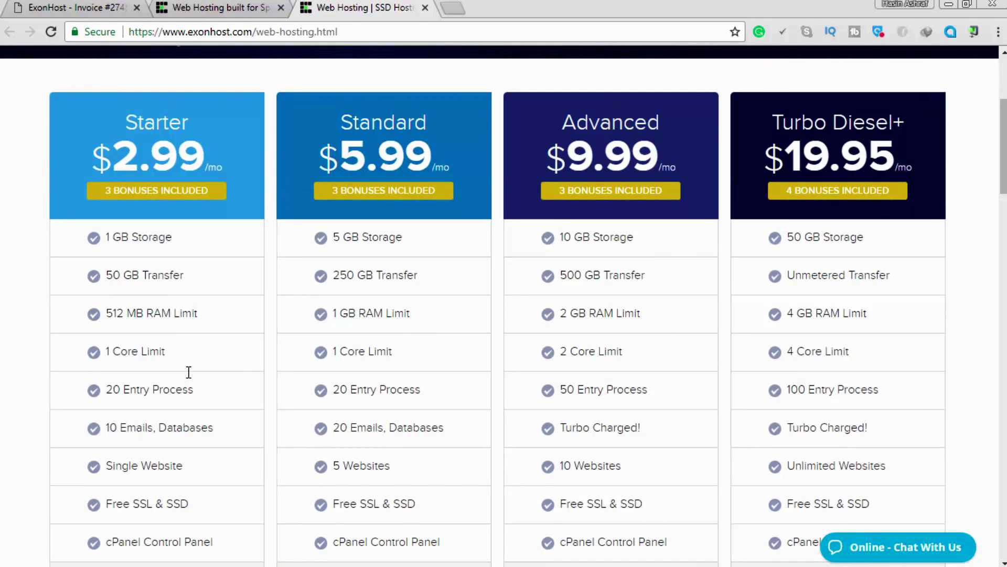
scroll(188, 372, down, 7)
scroll(189, 372, up, 7)
scroll(327, 174, down, 1)
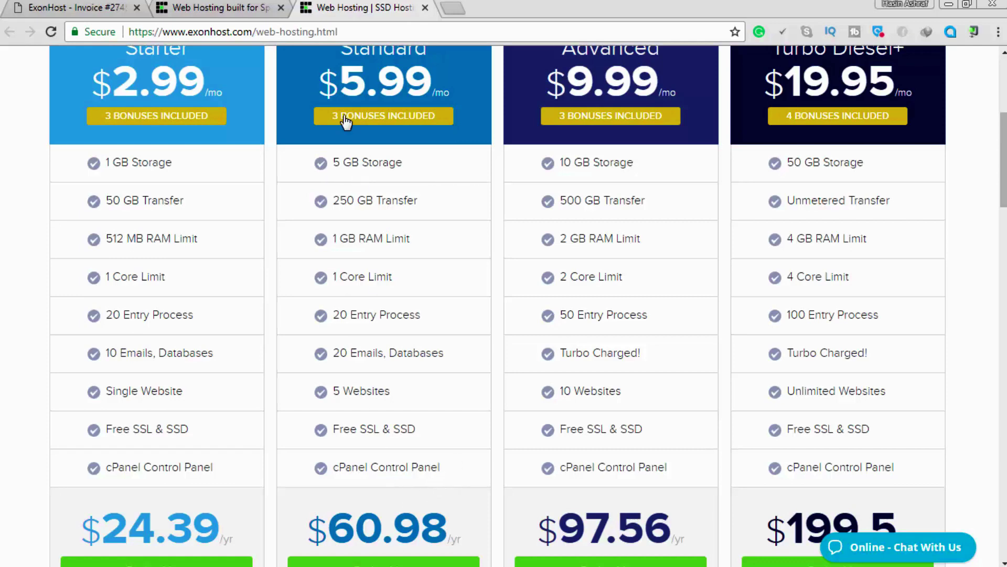
scroll(637, 183, up, 3)
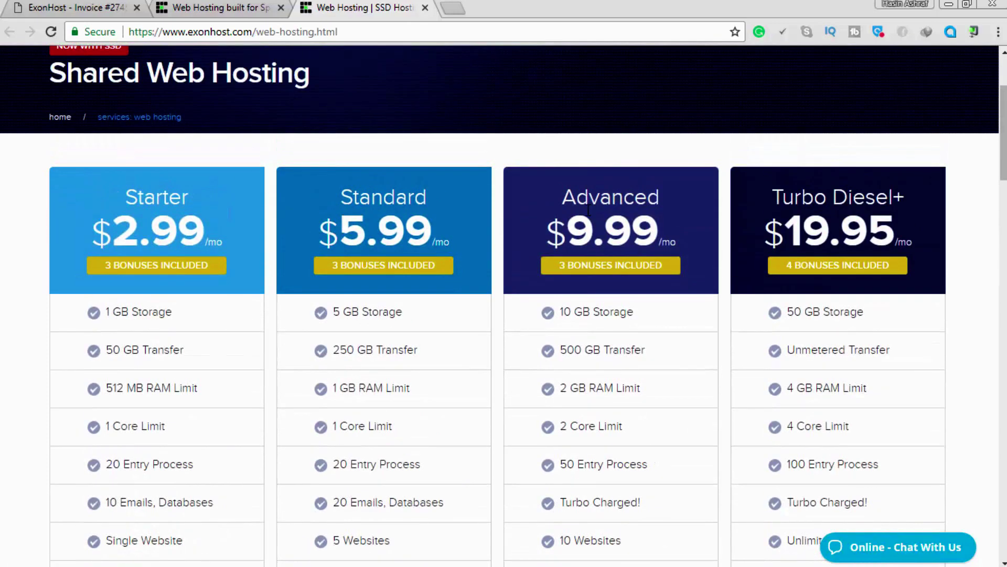
scroll(588, 210, down, 6)
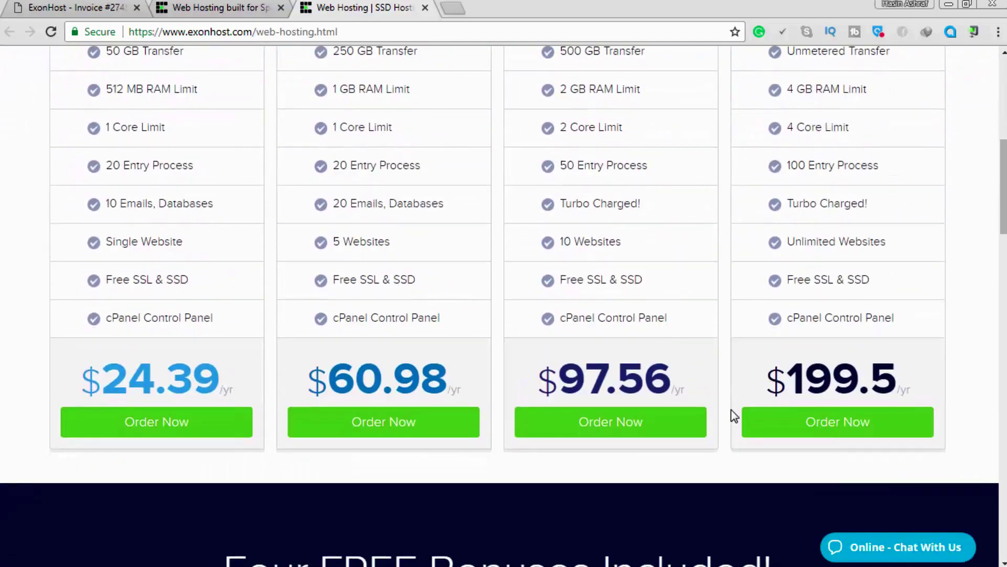
scroll(599, 273, up, 6)
scroll(790, 223, down, 7)
scroll(877, 326, down, 7)
scroll(877, 326, up, 7)
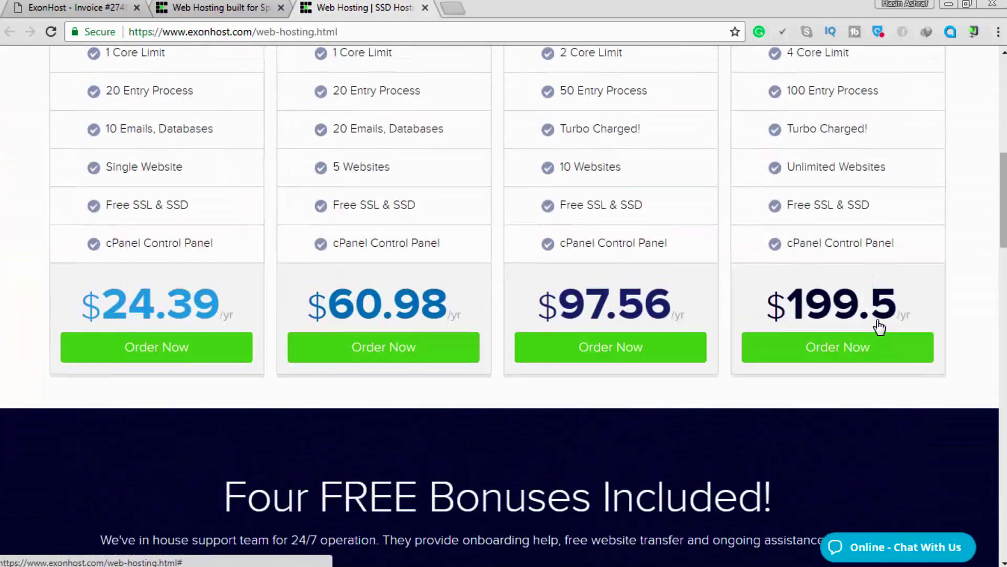
scroll(857, 308, up, 4)
scroll(686, 314, up, 4)
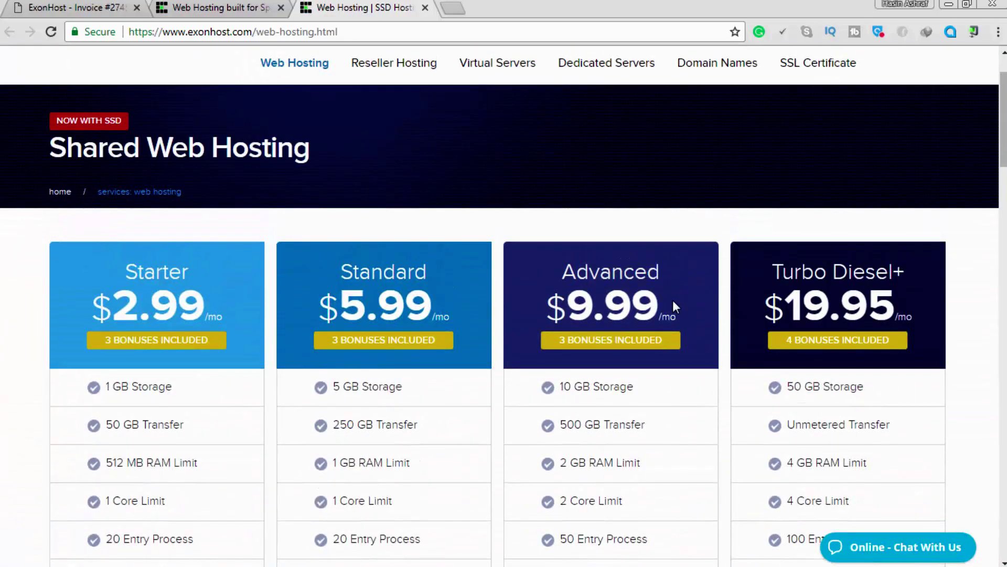
scroll(675, 306, down, 12)
scroll(672, 300, down, 20)
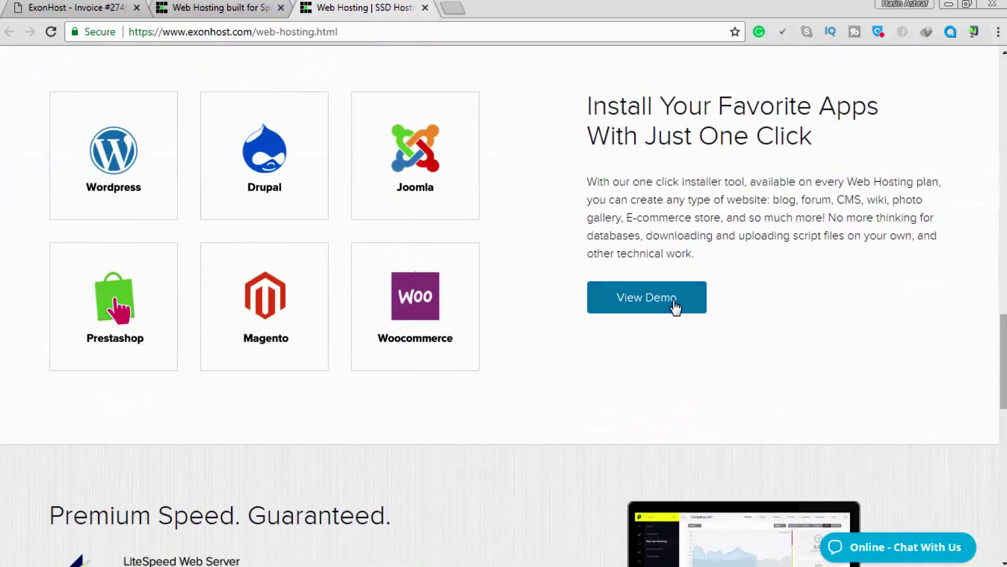
scroll(686, 292, up, 20)
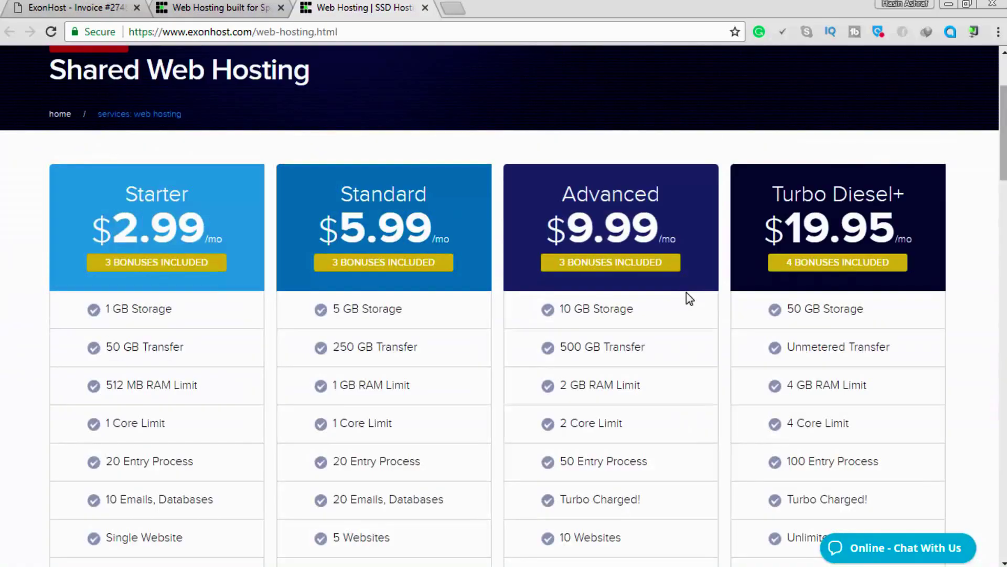
click(95, 8)
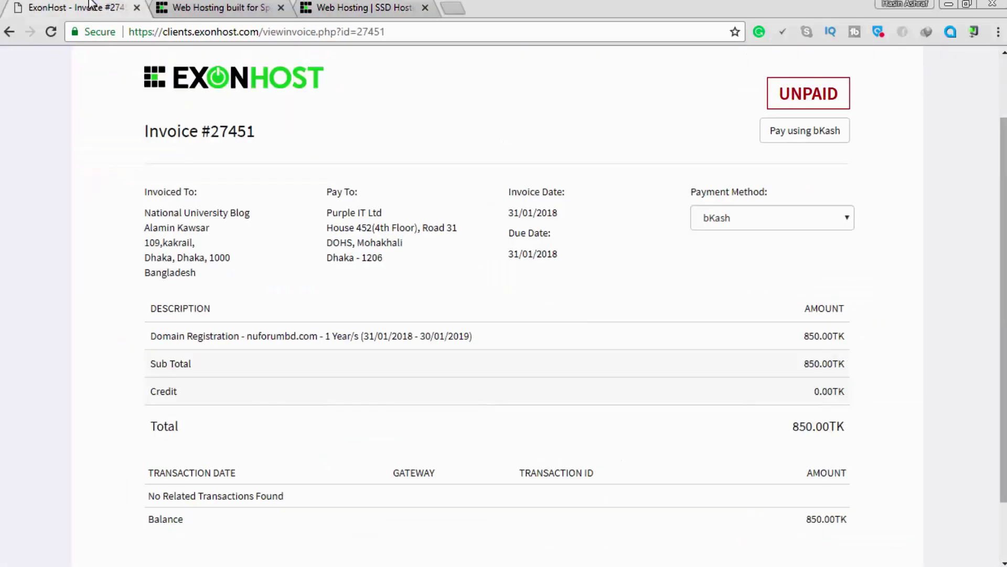
Close the hosting plans tab and browse Products/Services to order from the client area.
click(206, 5)
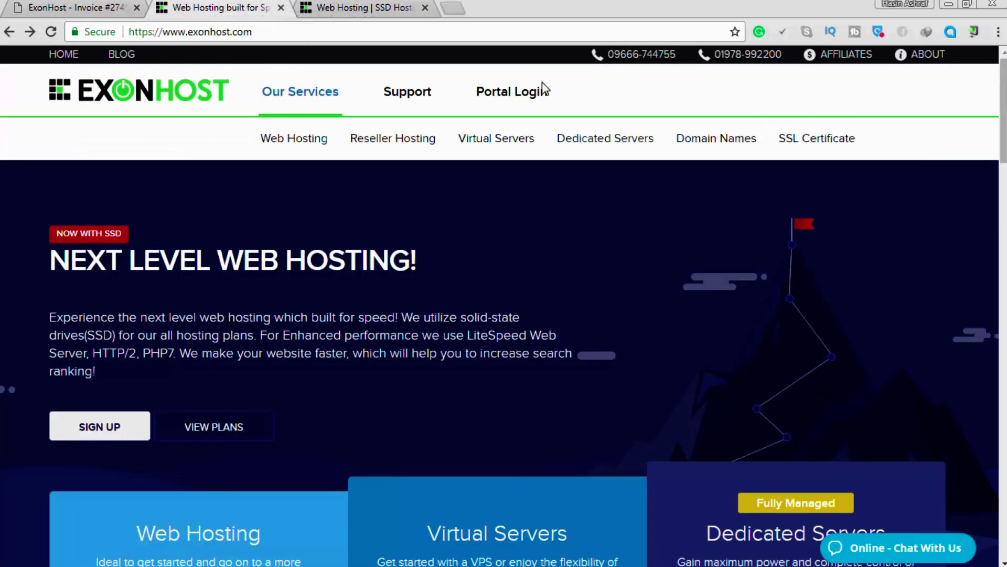
click(523, 94)
click(362, 7)
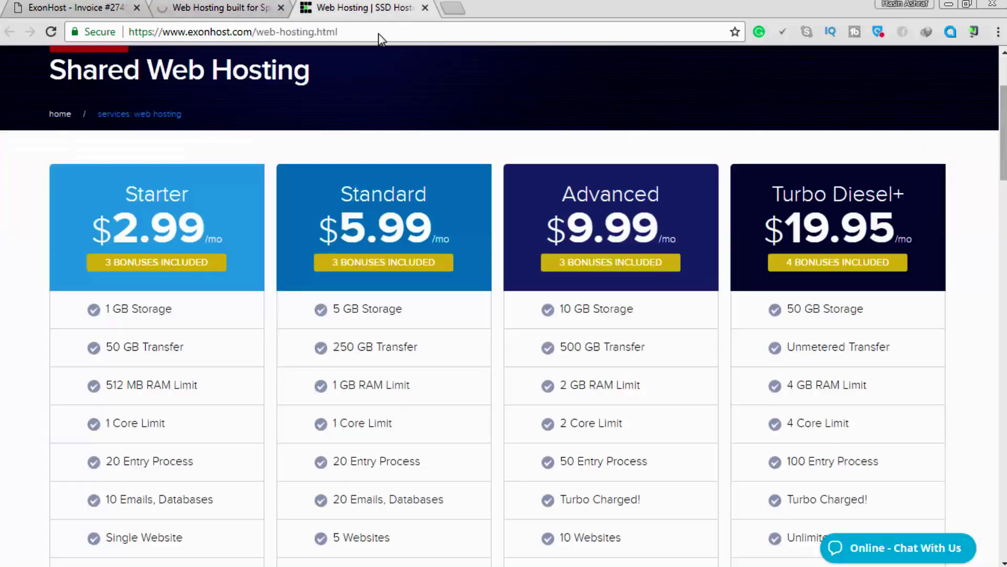
scroll(260, 305, up, 2)
key(ctrl+w)
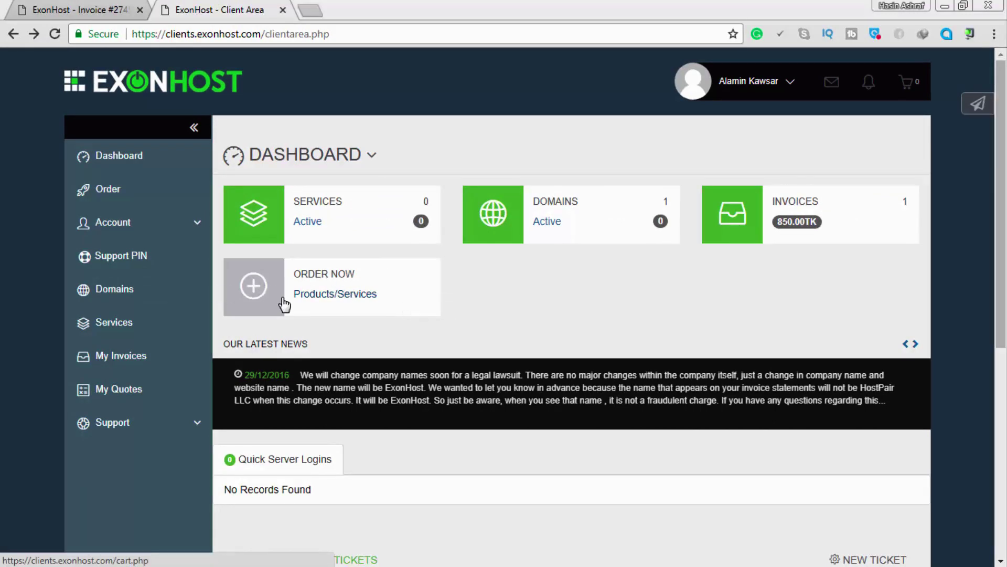
click(322, 295)
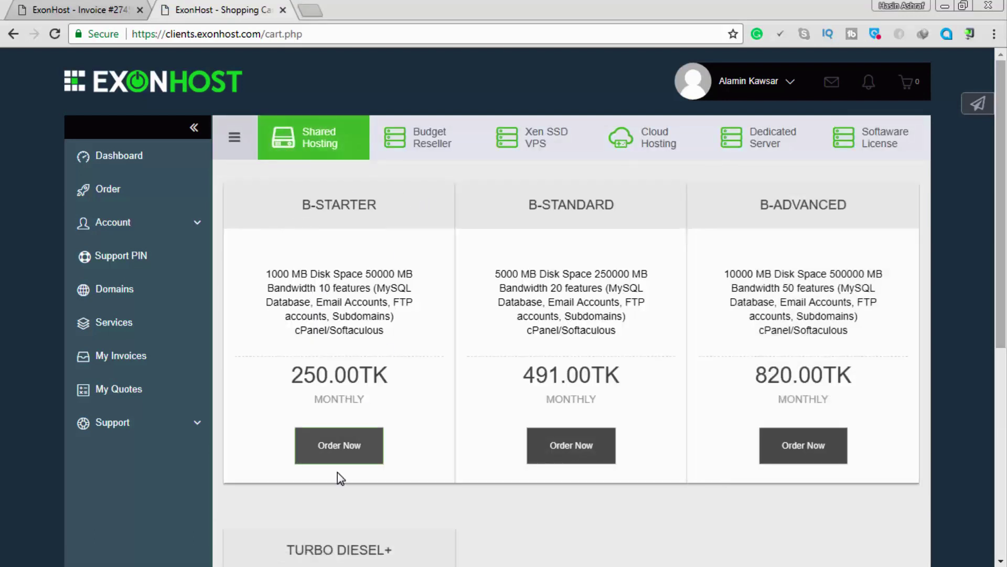
Start a B-STARTER order and check that nuforumbd.com is available.
click(339, 454)
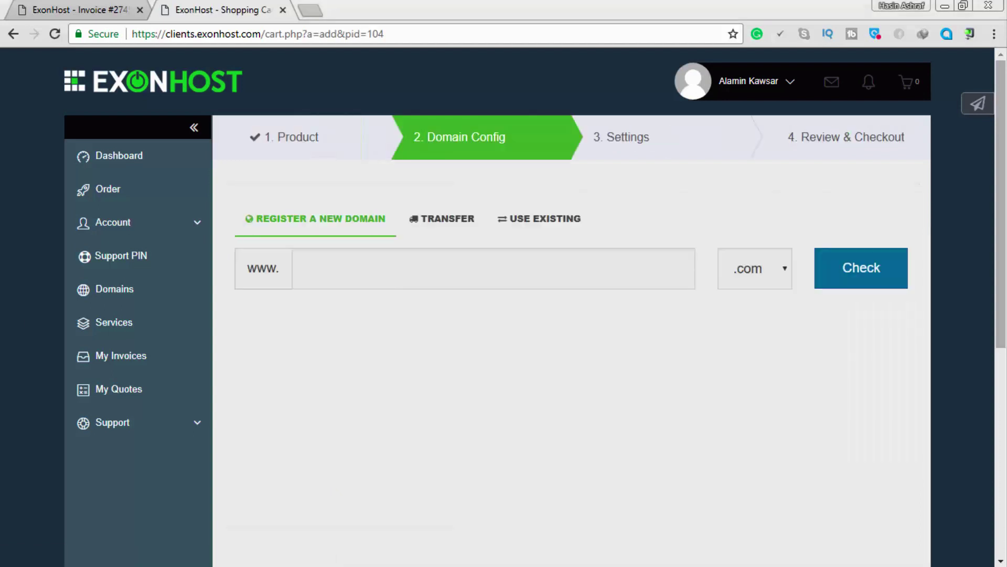
click(397, 267)
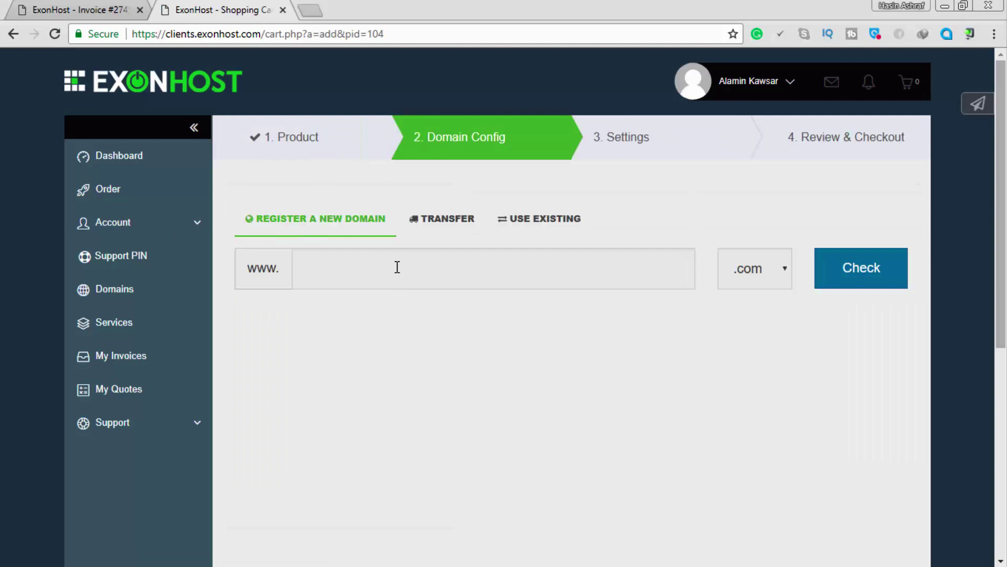
text(nuforumbd)
click(873, 278)
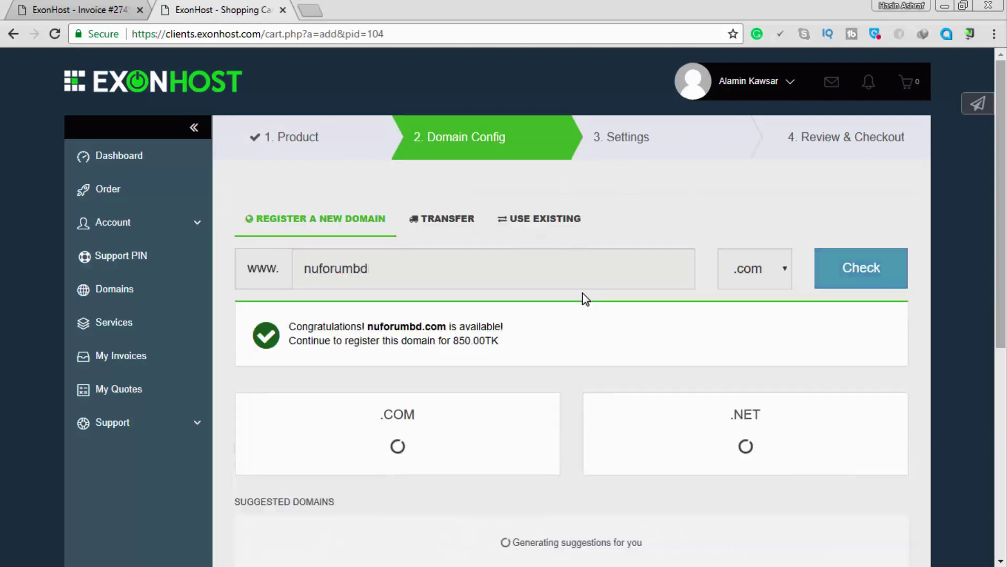
Continue with nuforumbd.com to the B-Starter billing options.
scroll(585, 296, down, 3)
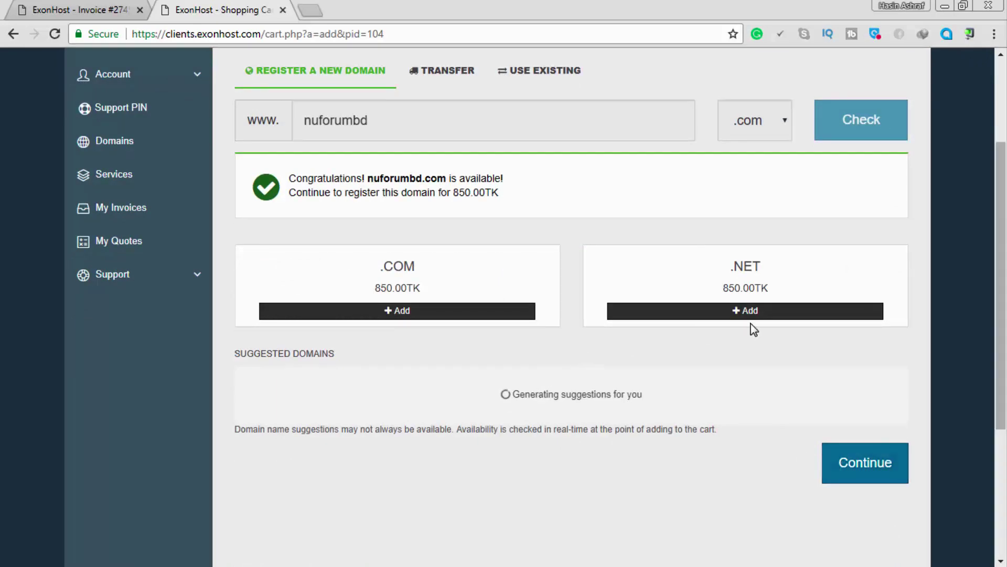
scroll(548, 266, up, 3)
scroll(742, 332, down, 10)
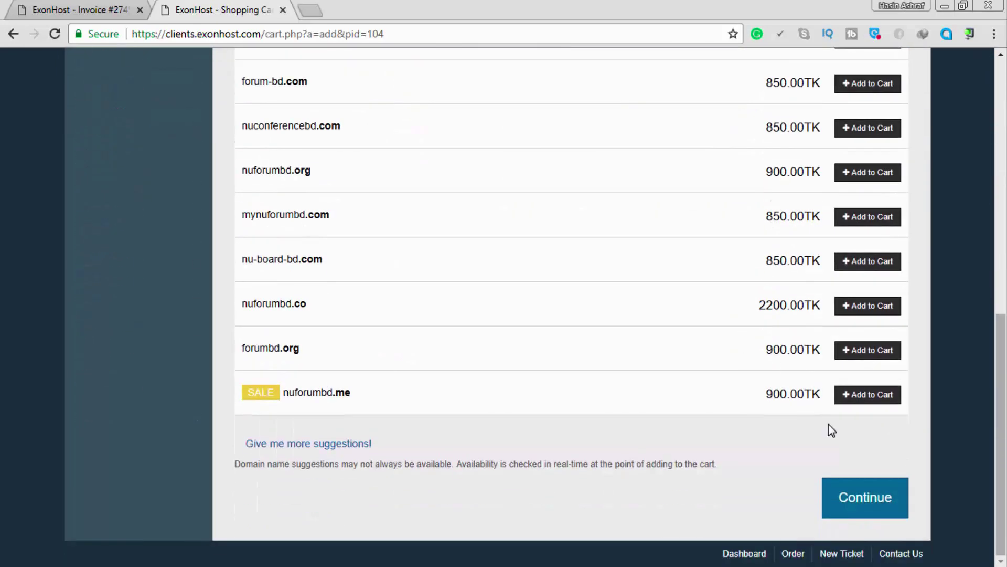
click(853, 495)
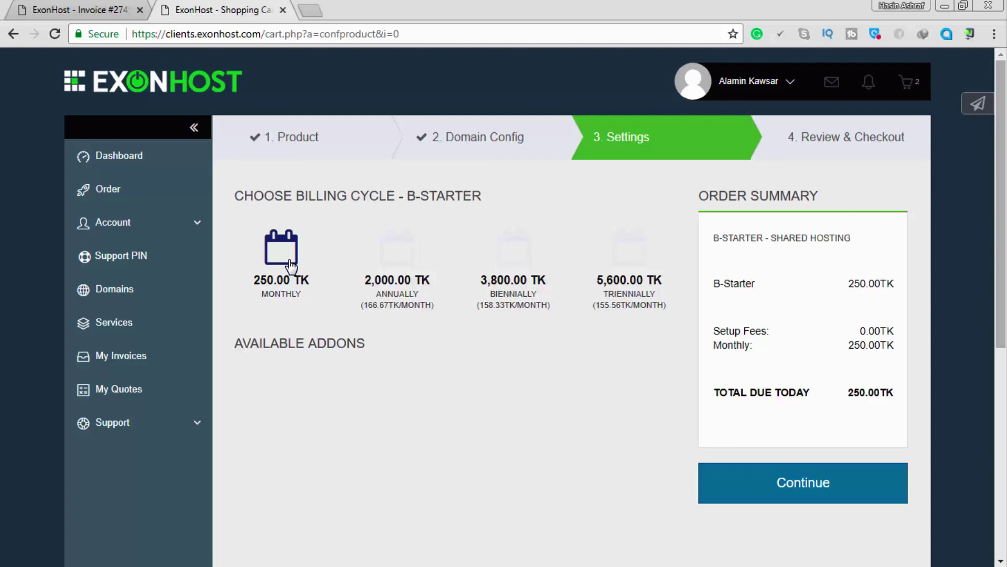
Compare annual and biennial prices, then keep monthly billing at 250.00TK and proceed.
click(397, 262)
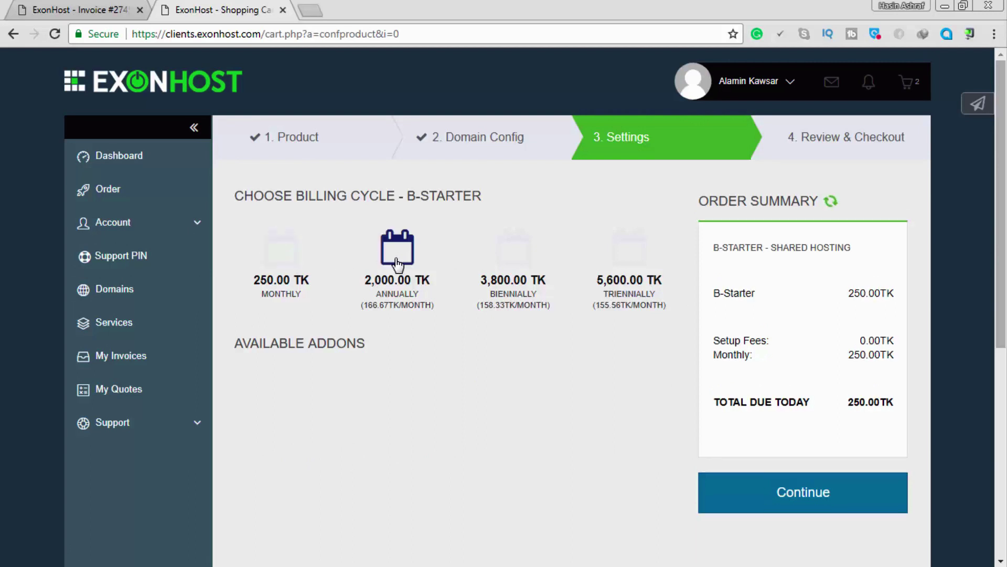
click(503, 251)
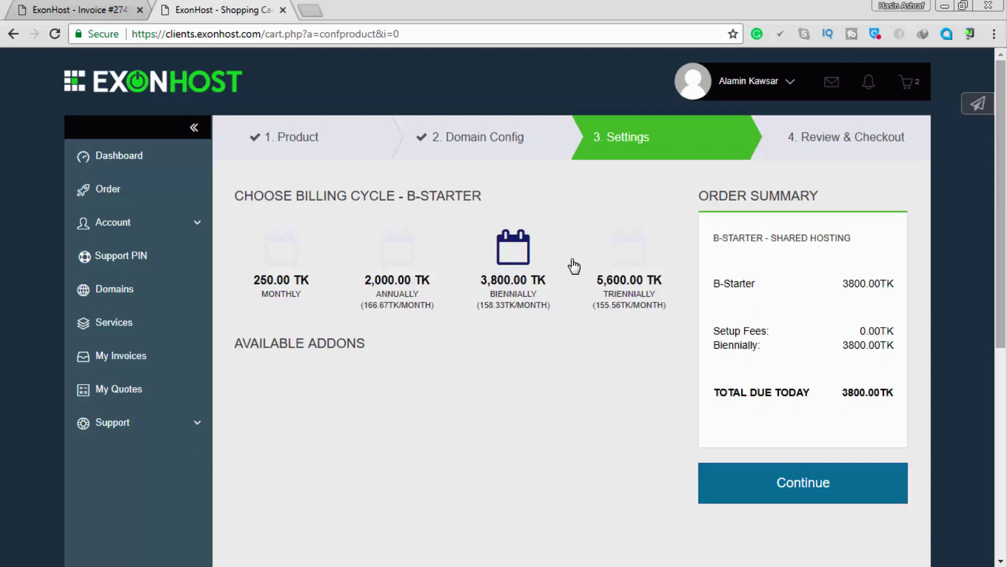
click(265, 265)
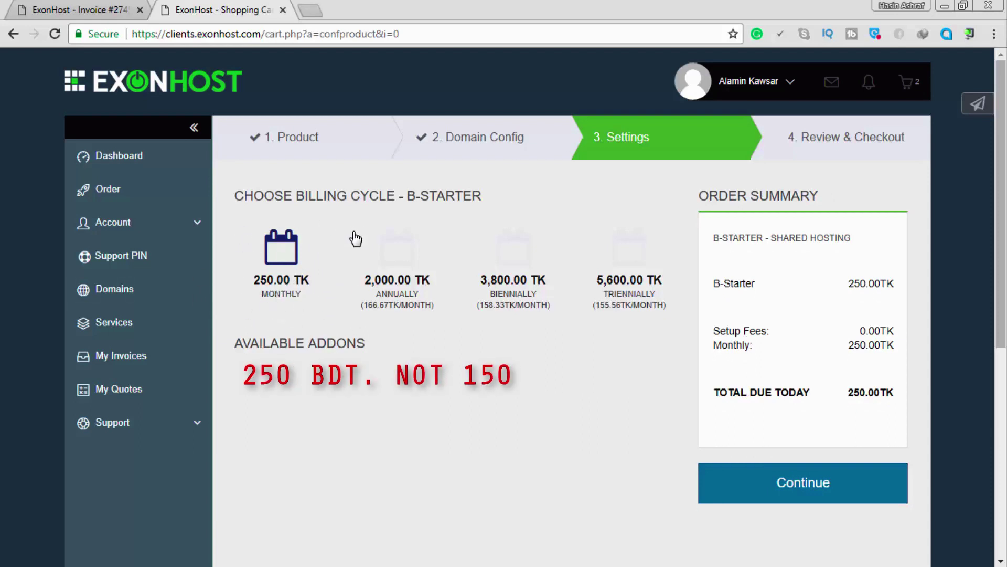
click(381, 268)
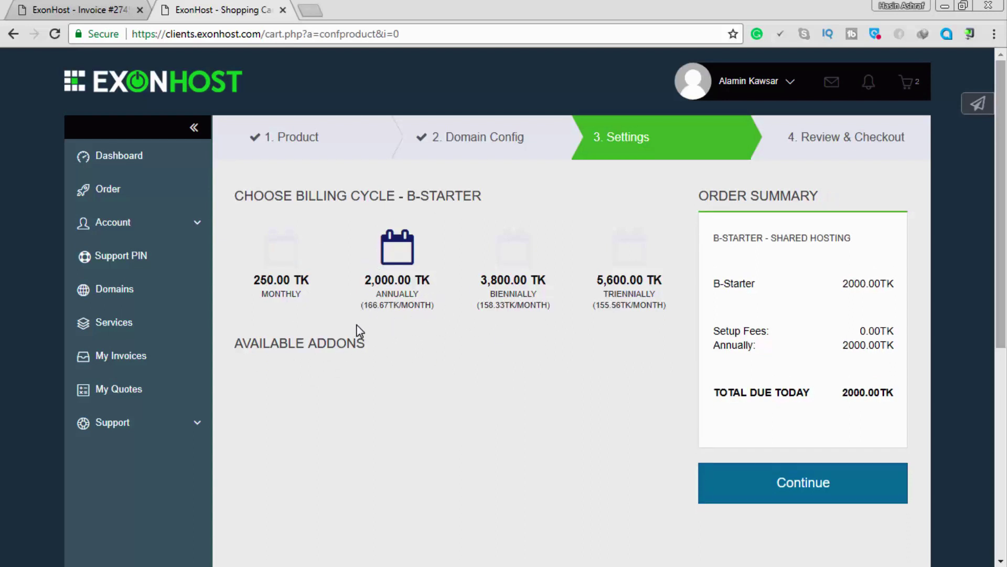
click(287, 255)
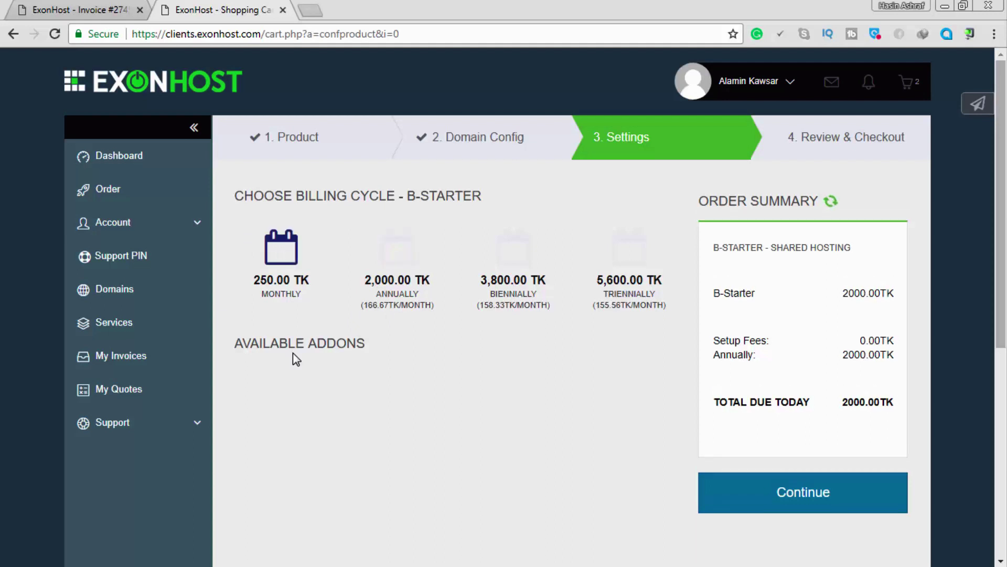
click(780, 493)
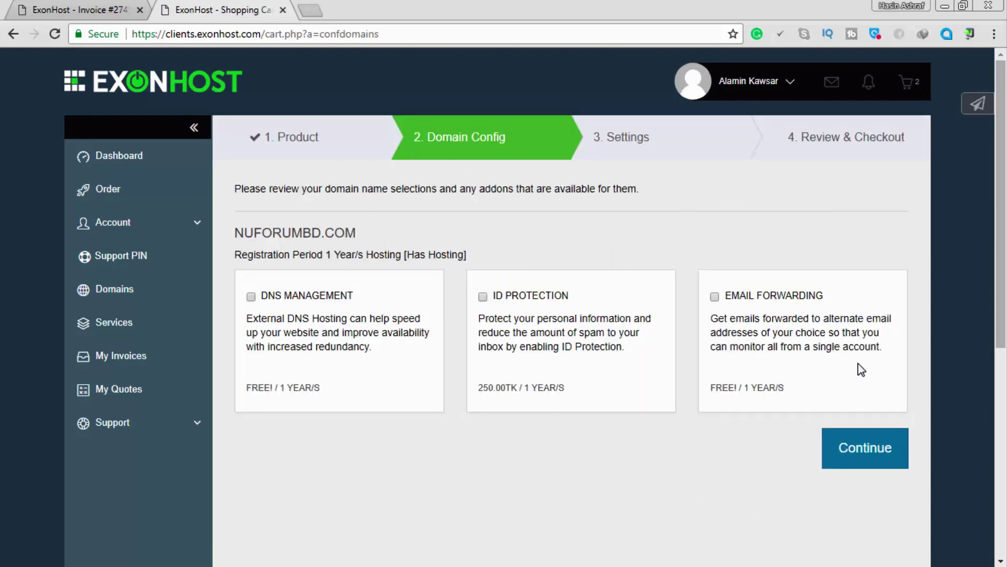
Accept the Terms of Service and complete the 1100.00TK order for B-Starter and nuforumbd.com.
click(866, 438)
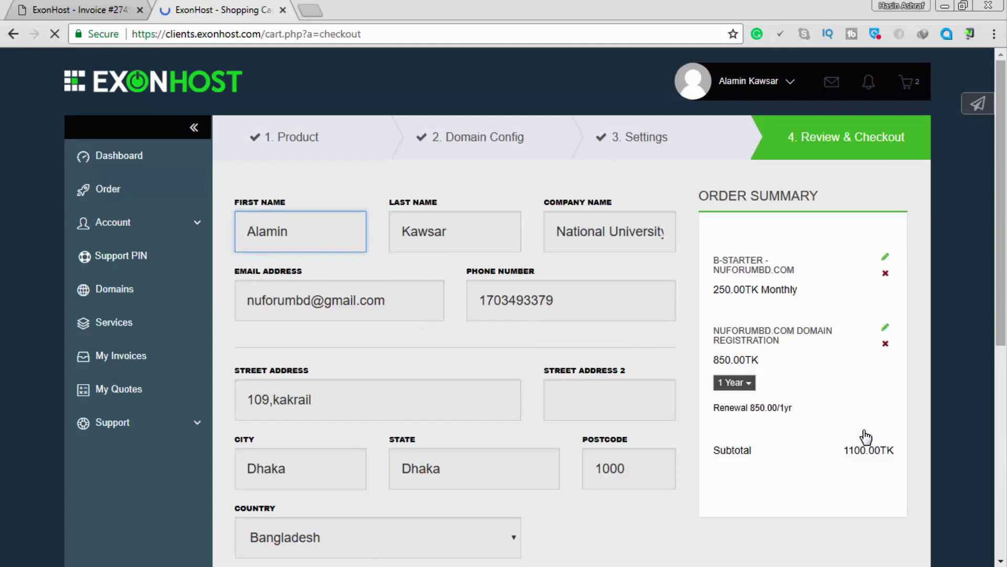
scroll(766, 363, down, 1)
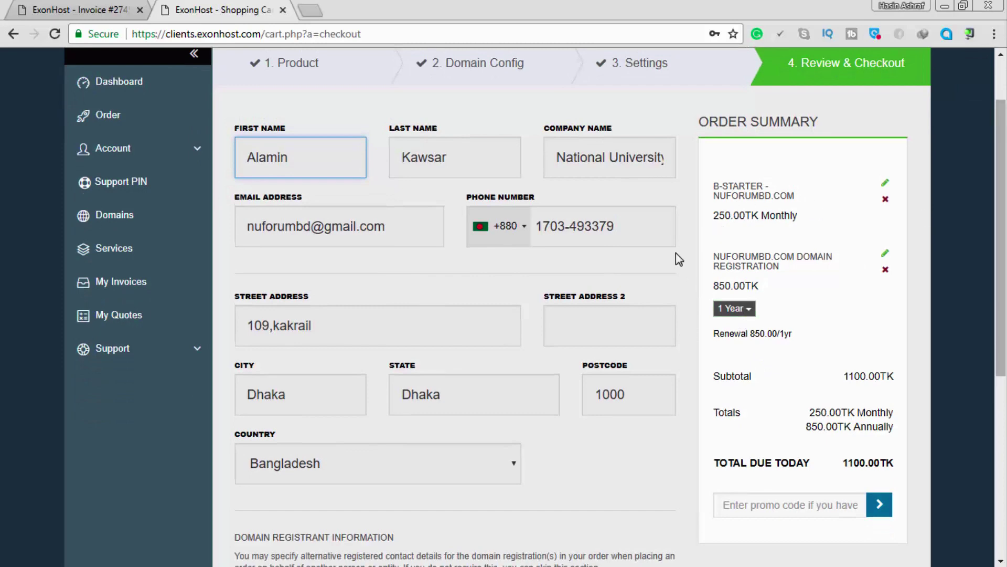
scroll(688, 302, down, 5)
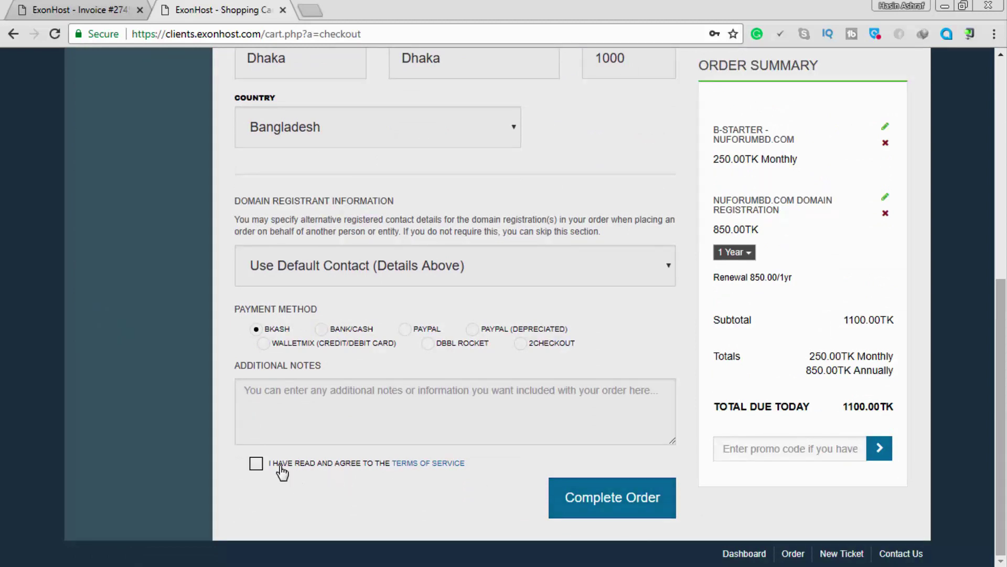
click(312, 467)
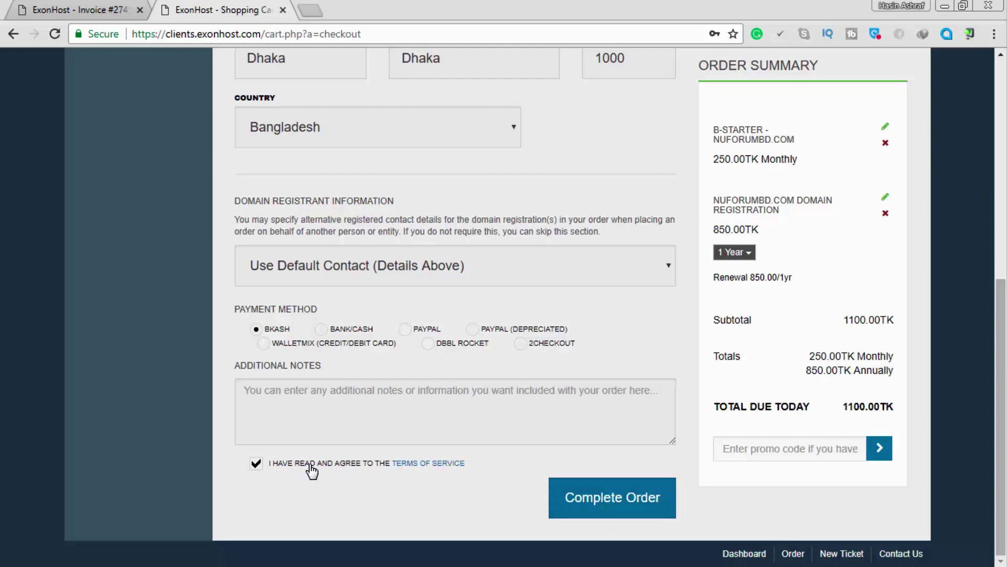
click(625, 495)
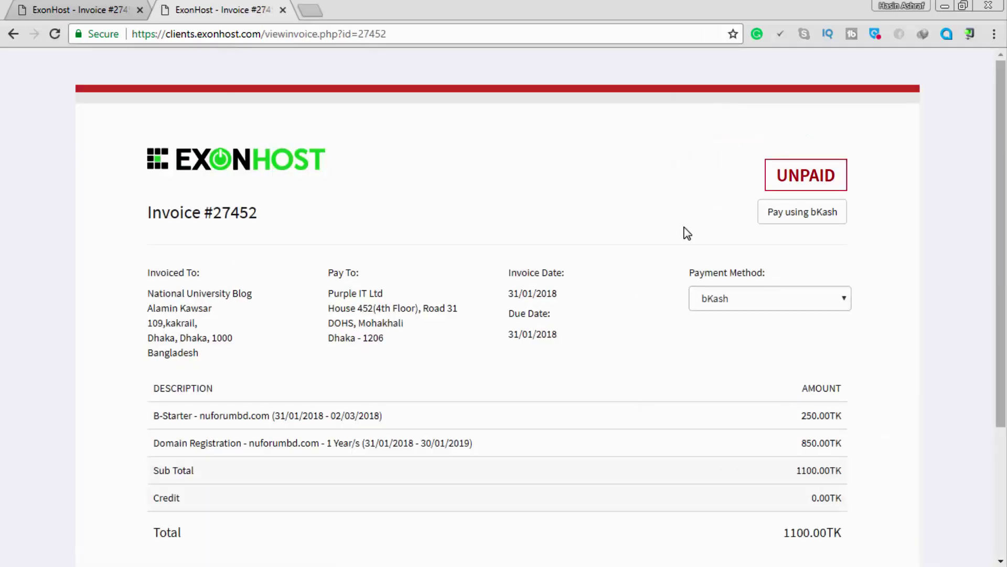
scroll(861, 289, down, 3)
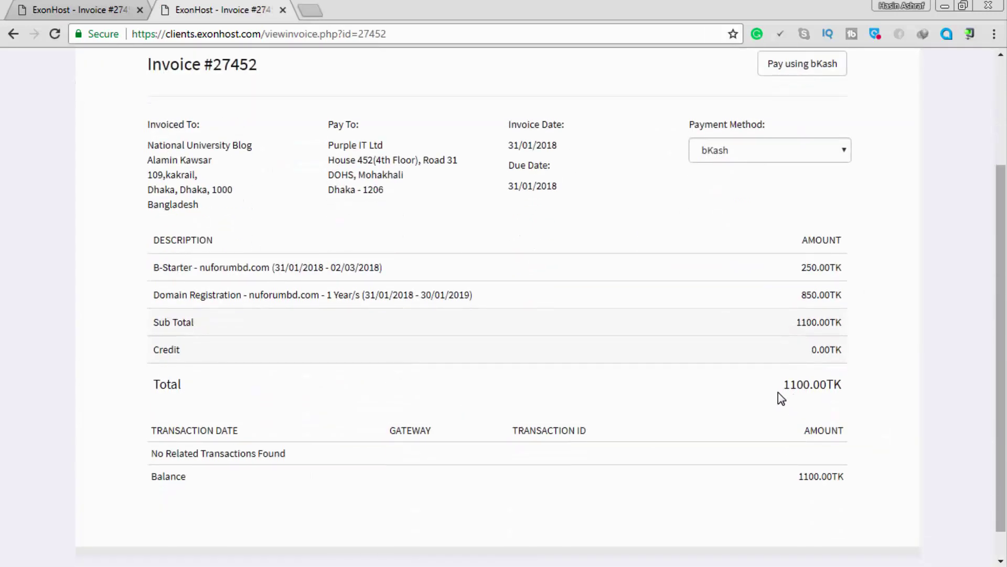
drag(783, 384, 887, 388)
click(883, 442)
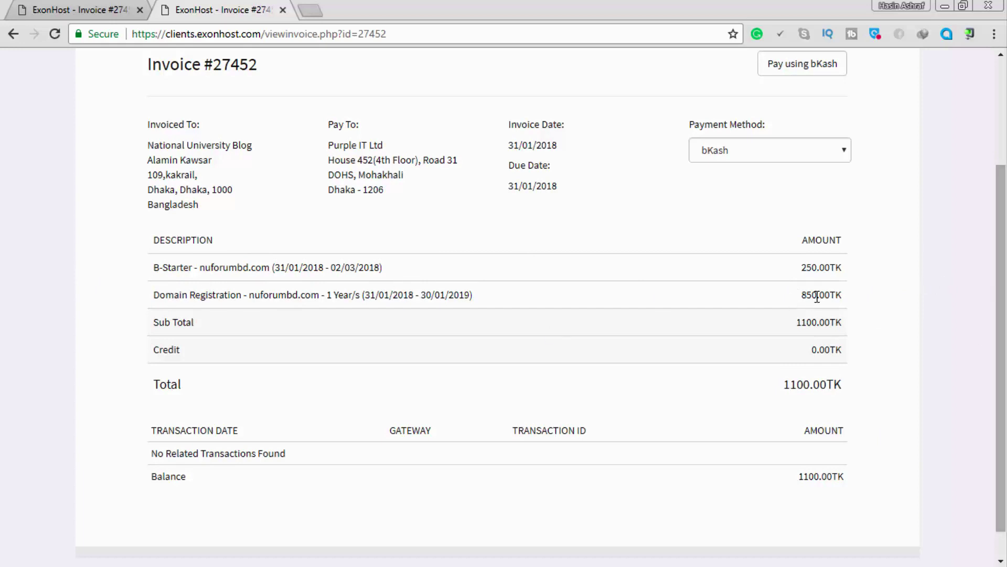
drag(788, 384, 890, 389)
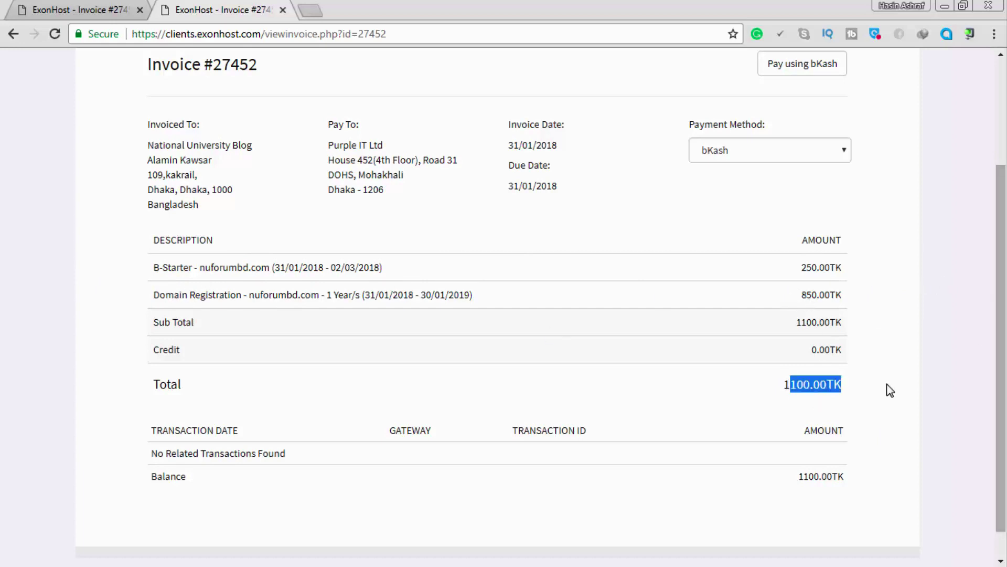
click(765, 385)
scroll(768, 384, up, 3)
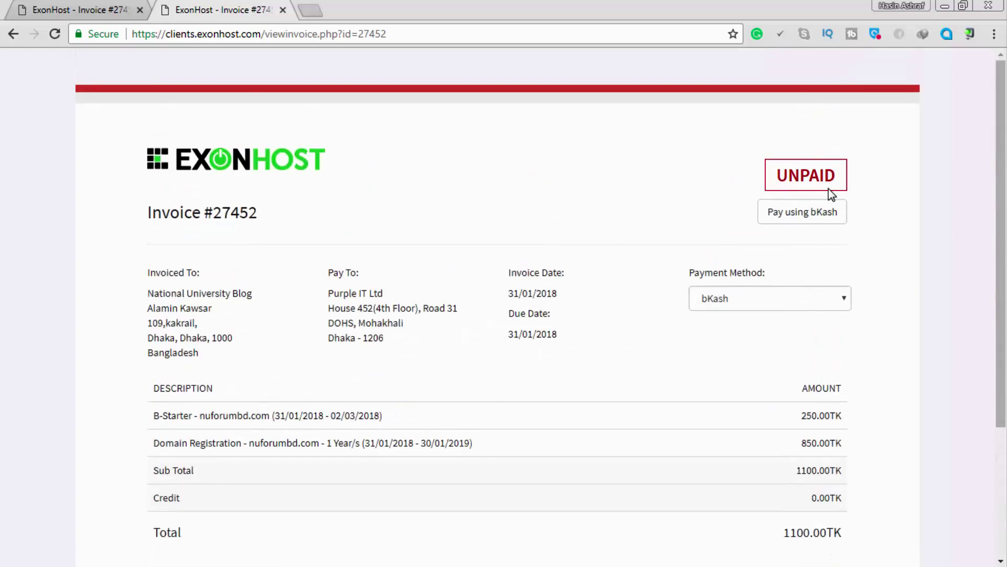
click(114, 6)
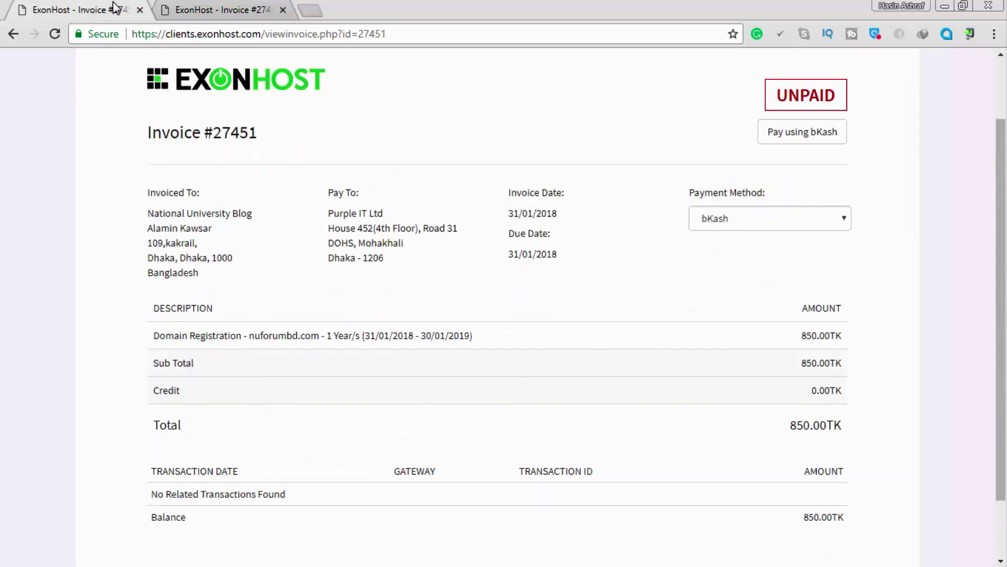
click(255, 6)
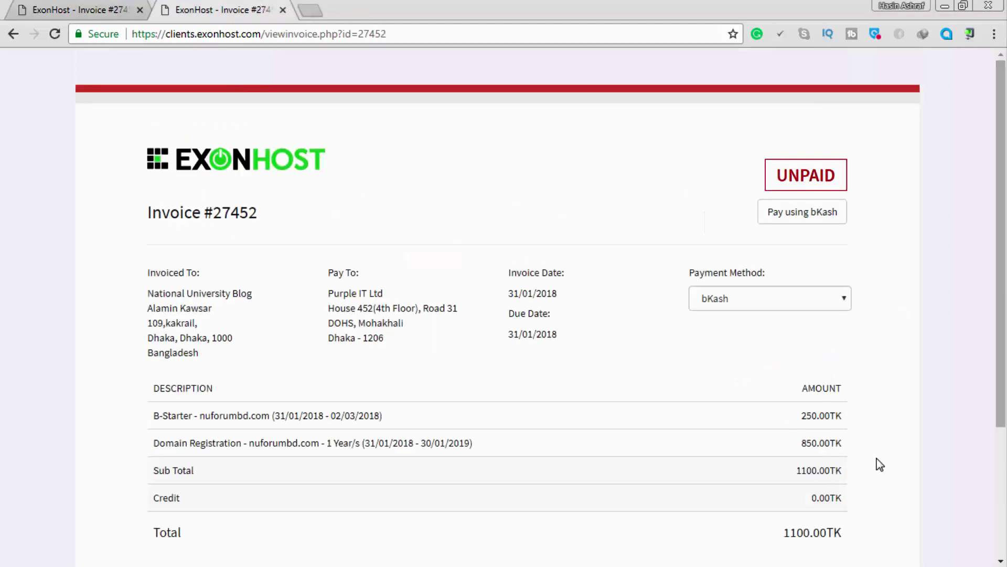
scroll(693, 278, down, 3)
scroll(797, 257, up, 3)
click(811, 221)
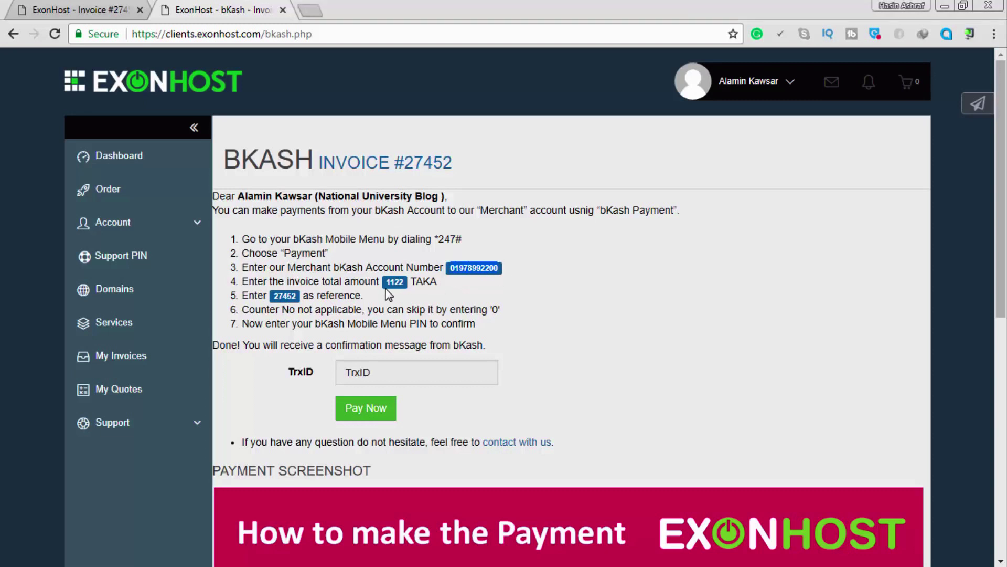
drag(384, 282, 416, 279)
click(416, 279)
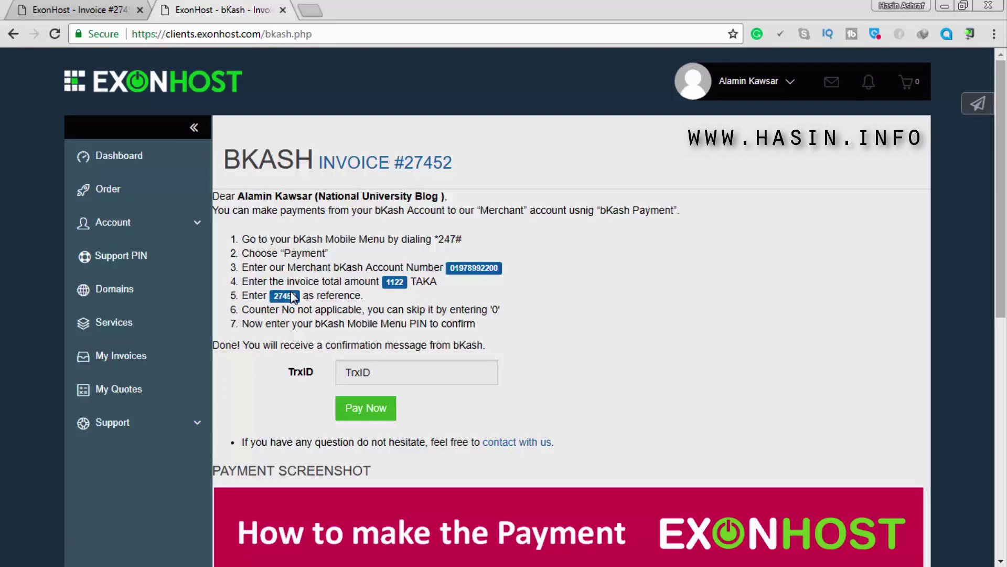
drag(275, 298, 297, 295)
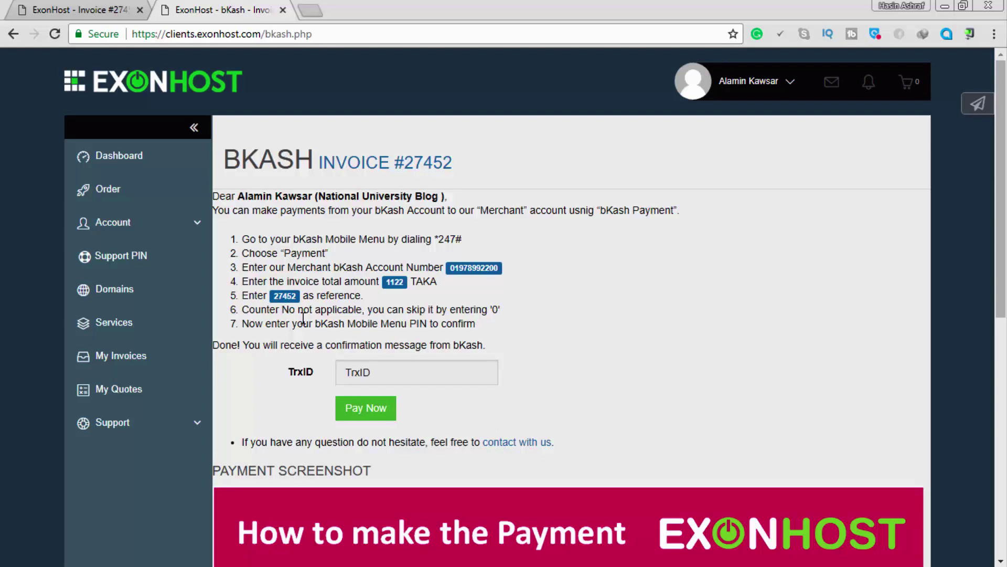
Paste the bKash transaction ID into the TrxID field and submit the payment.
click(425, 380)
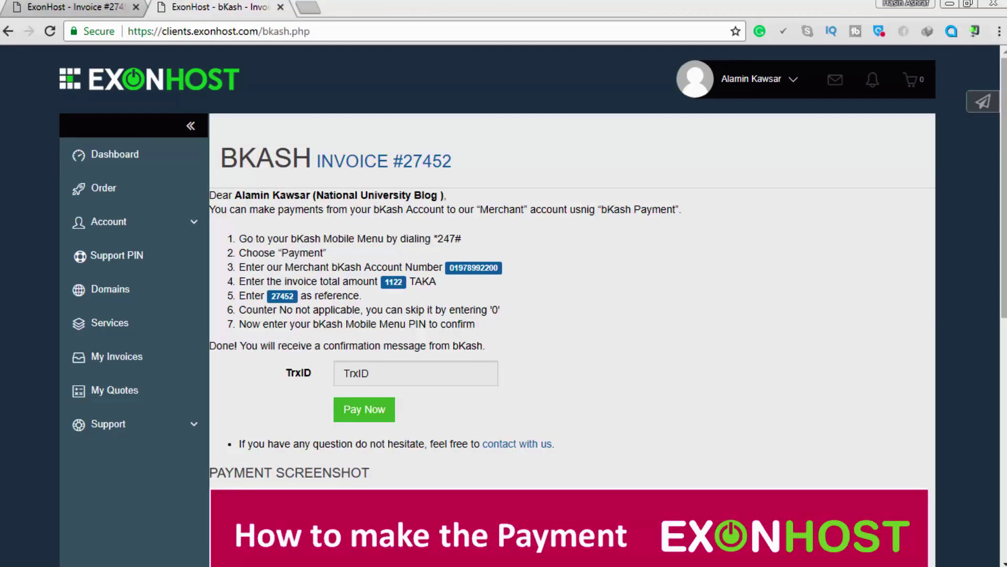
click(375, 371)
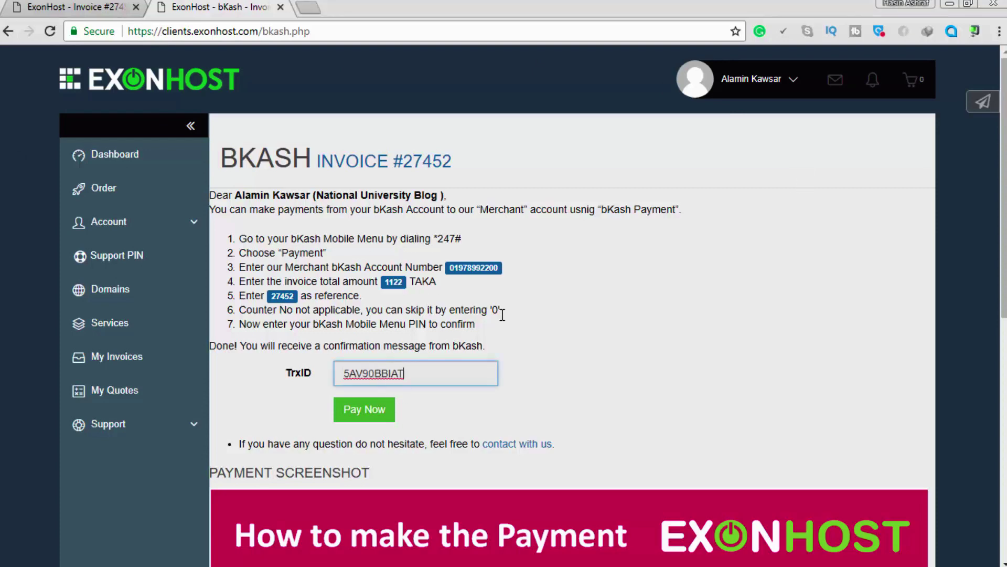
scroll(509, 318, down, 3)
scroll(510, 319, up, 3)
scroll(383, 380, down, 11)
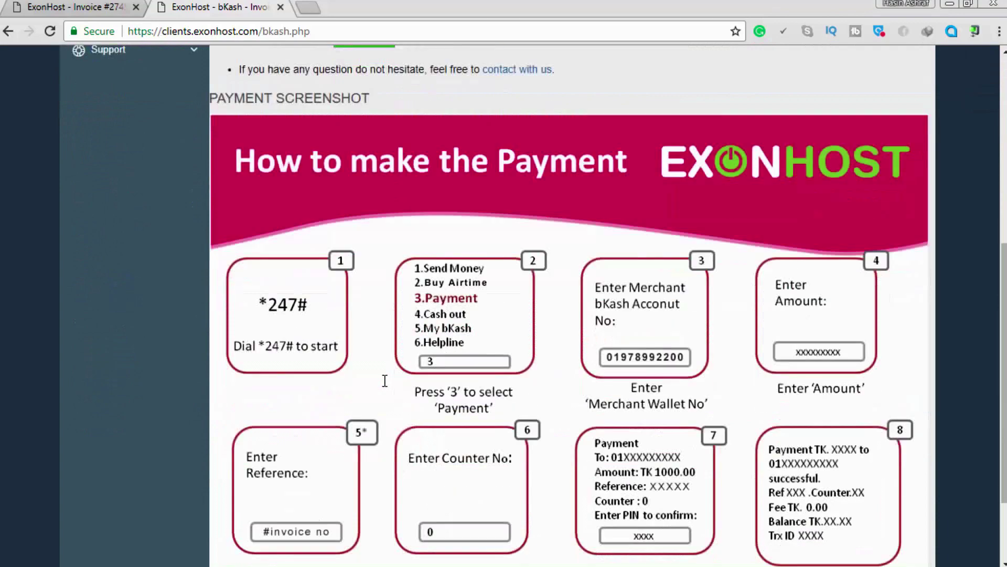
scroll(383, 380, up, 7)
scroll(383, 386, up, 2)
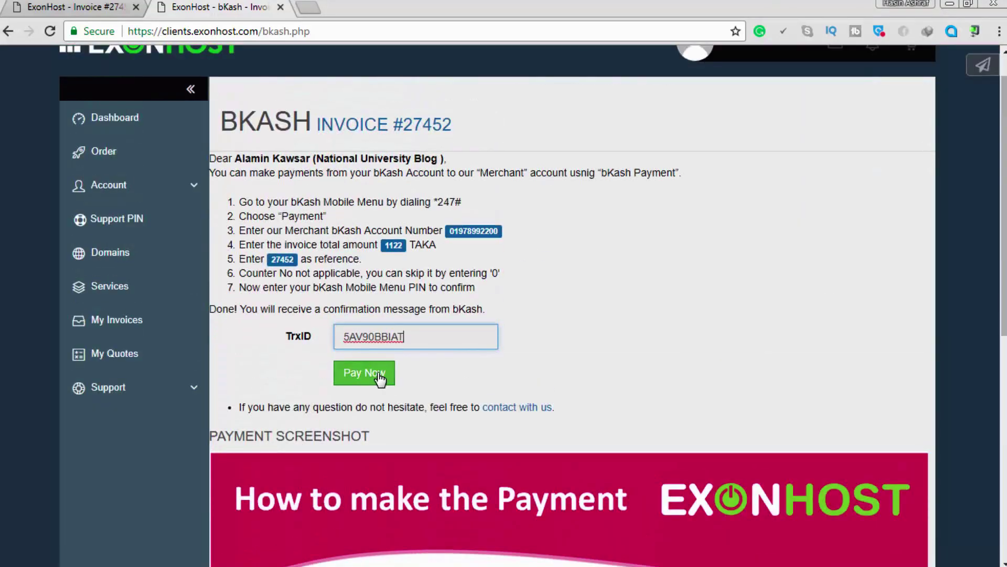
click(379, 377)
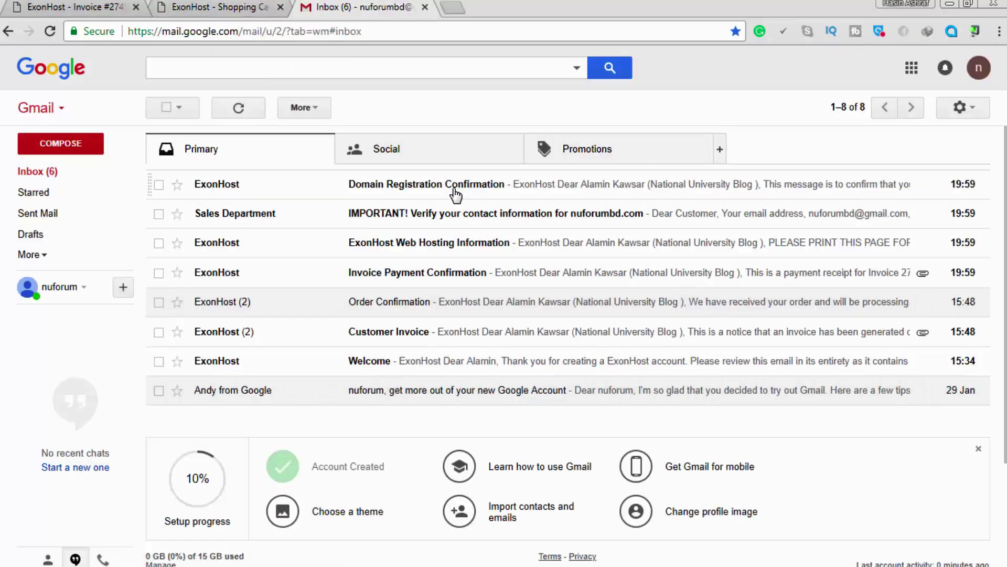
Read ExonHost's Domain Registration Confirmation, contact verification and Web Hosting Information emails.
click(454, 190)
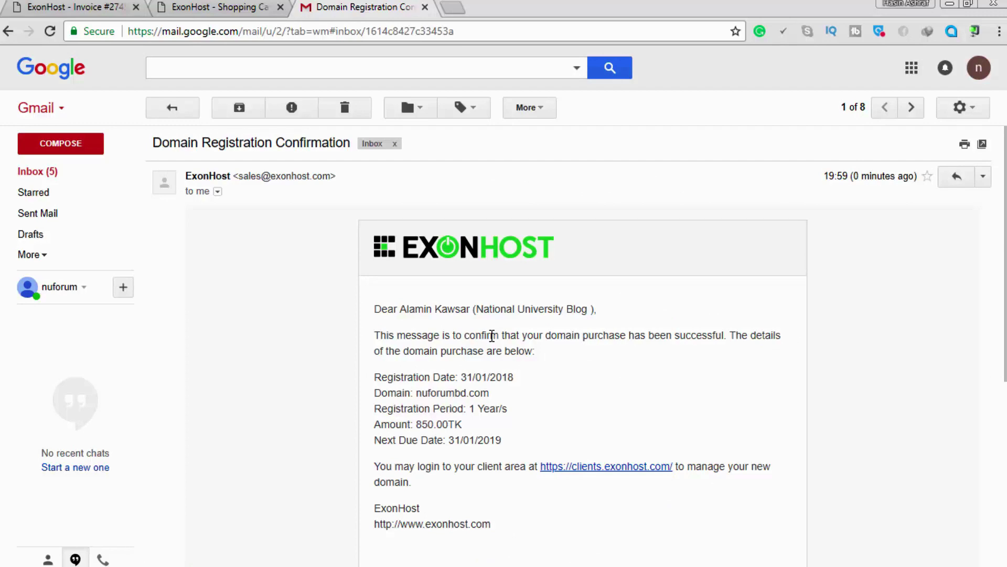
scroll(492, 336, down, 1)
scroll(492, 336, up, 1)
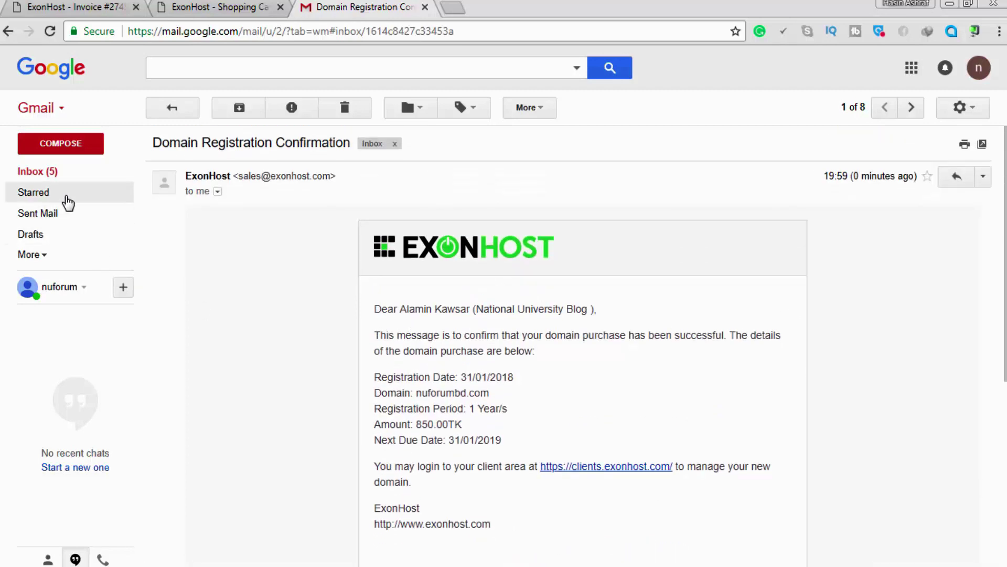
click(53, 174)
click(391, 222)
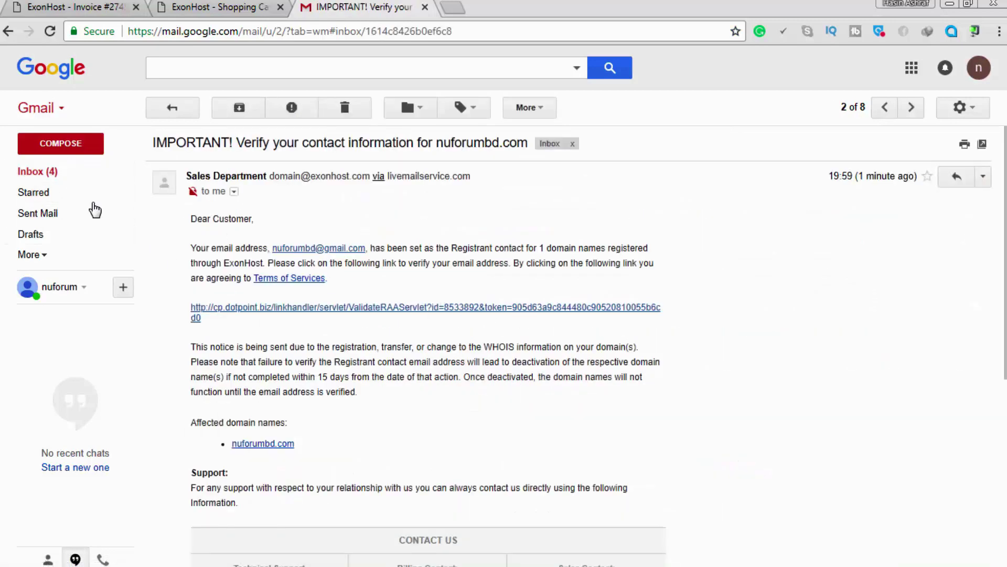
click(19, 173)
click(436, 244)
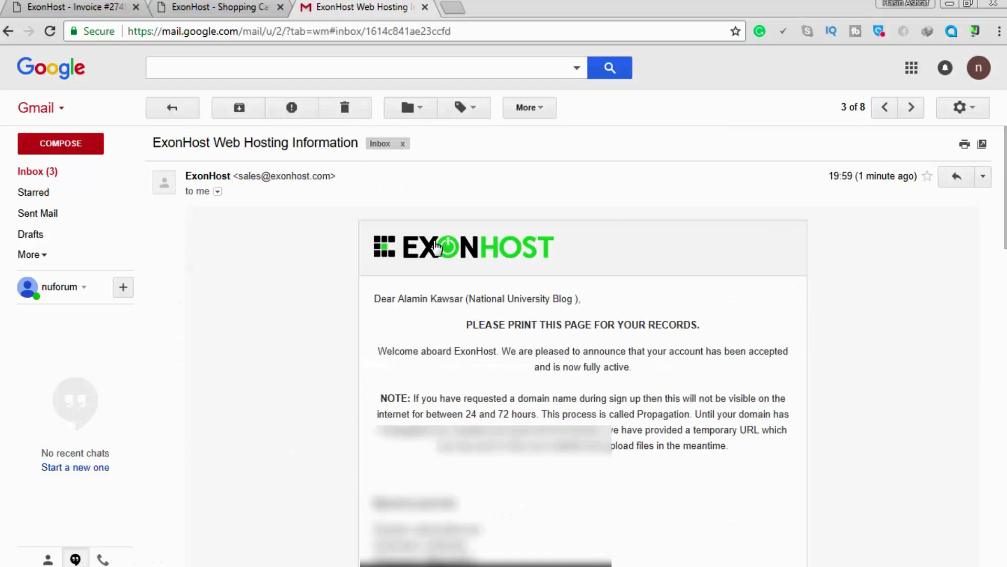
scroll(519, 305, down, 3)
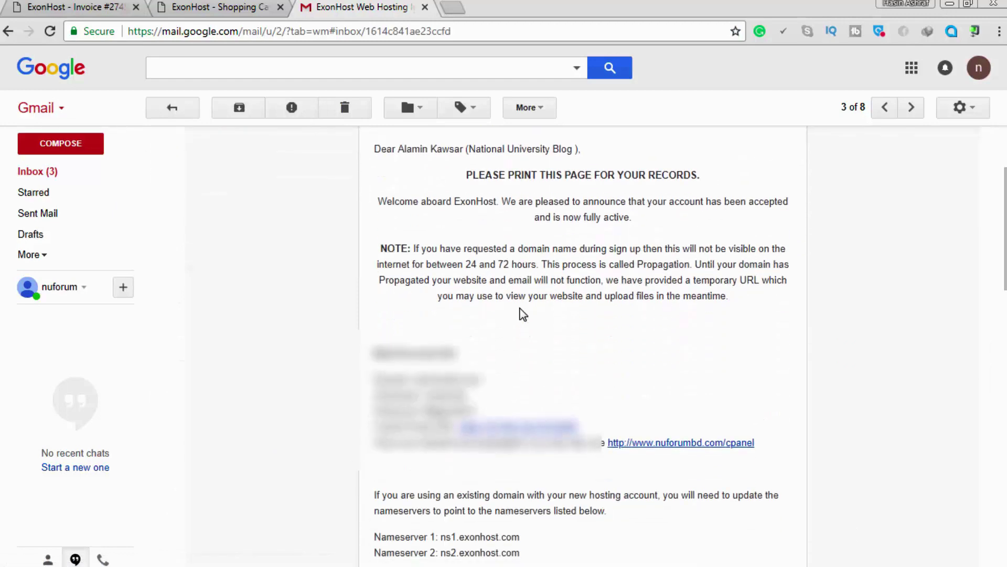
scroll(523, 314, up, 3)
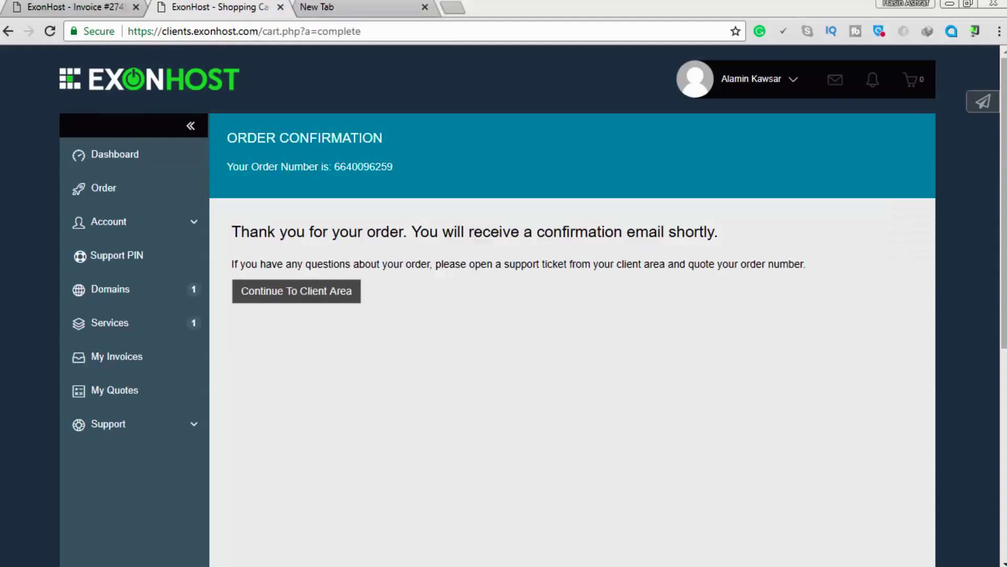
click(373, 6)
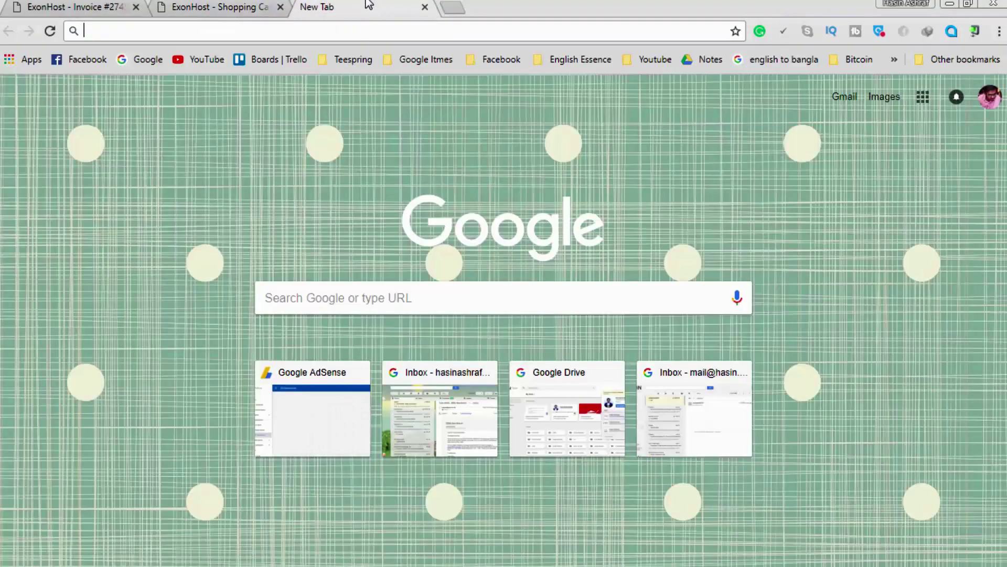
text(www.)
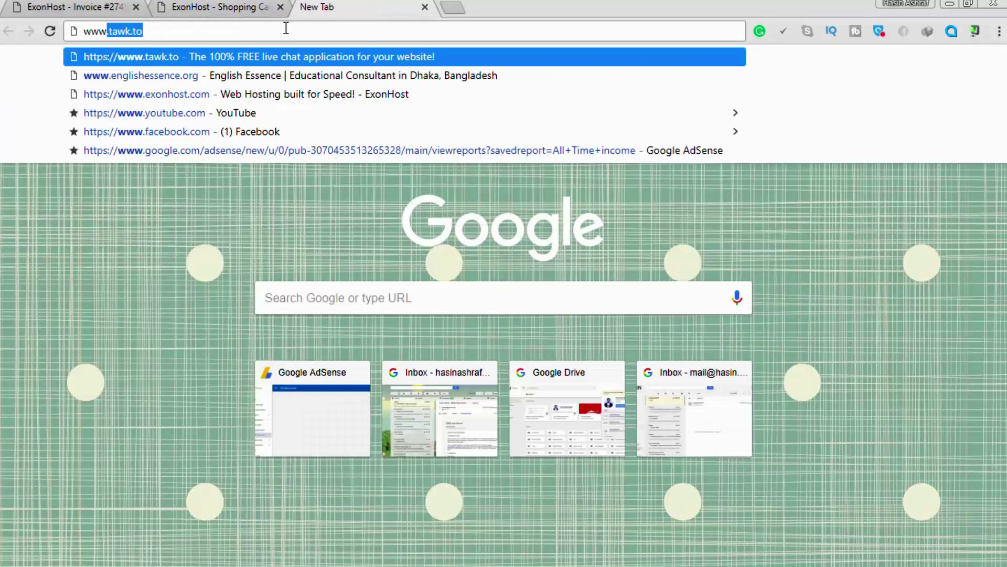
text(nufi)
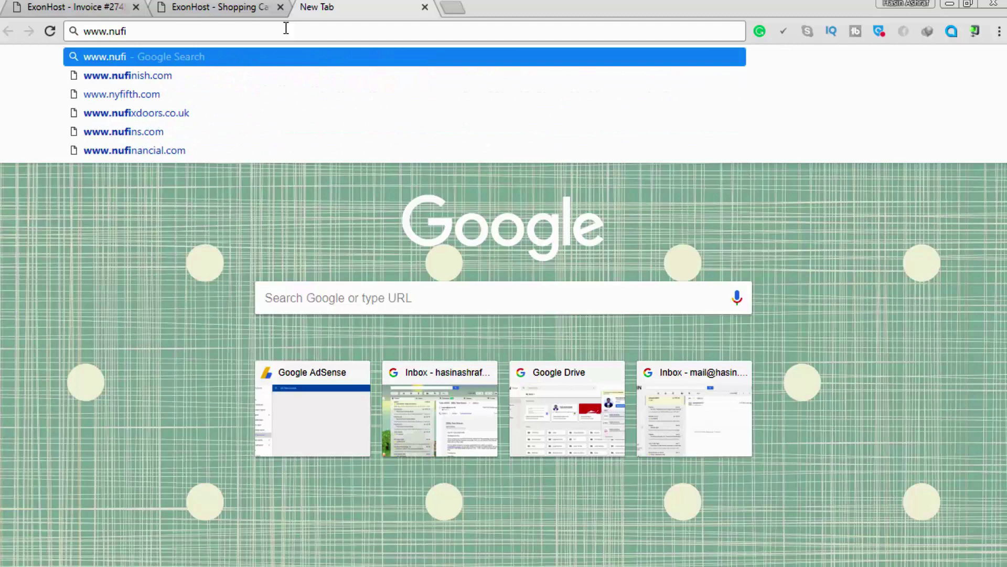
key(BackSpace)
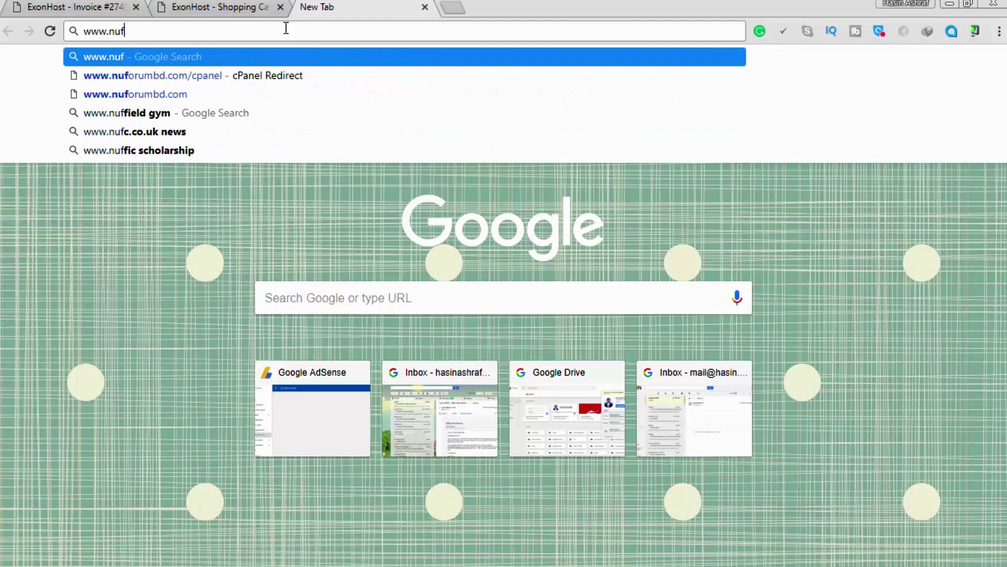
text(orum.)
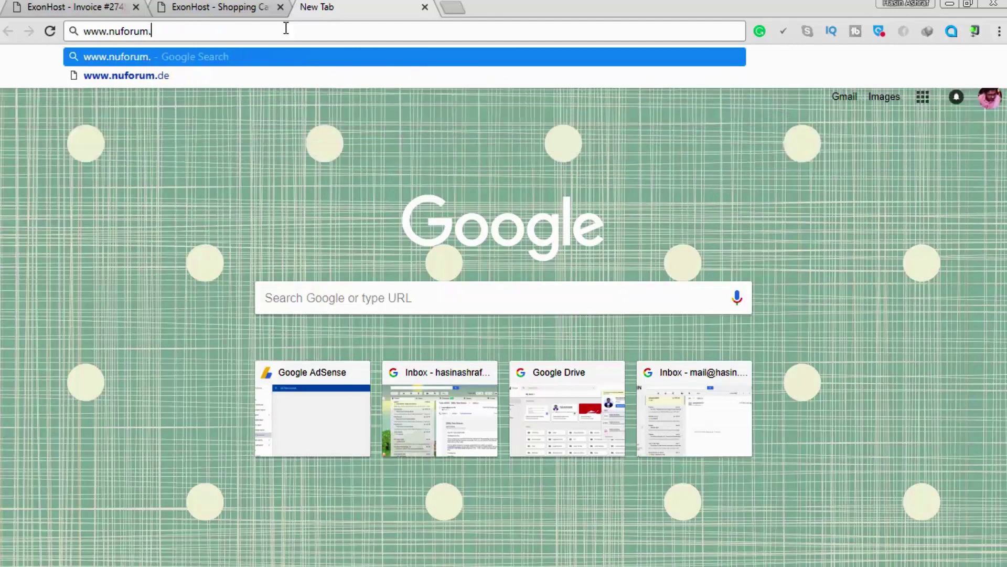
key(BackSpace)
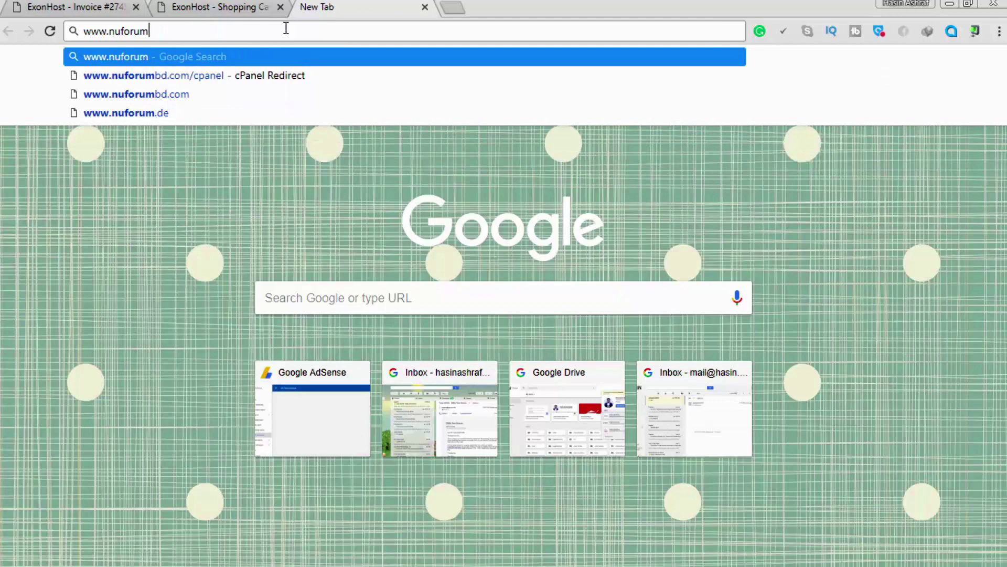
text(bd.com)
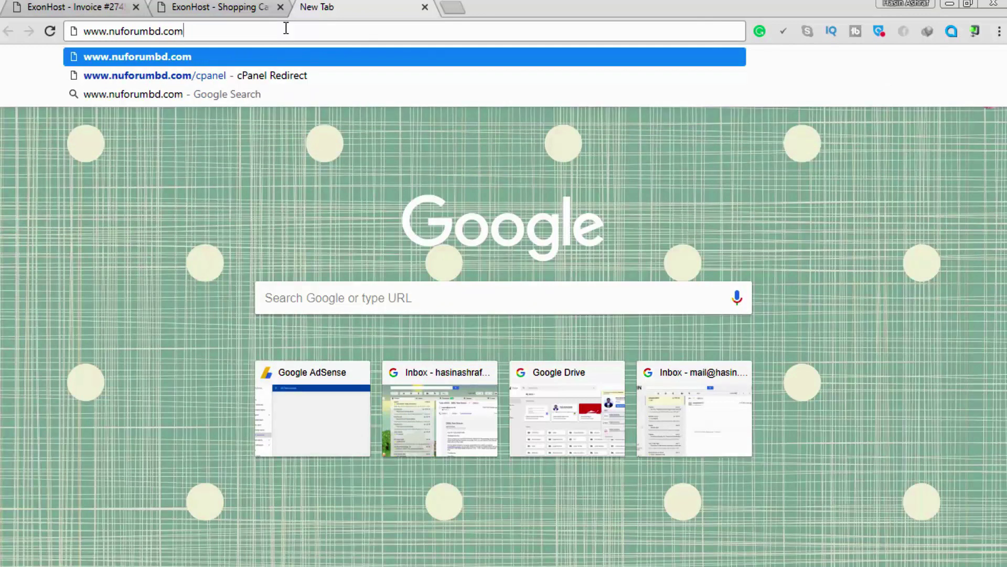
text(/cpanel)
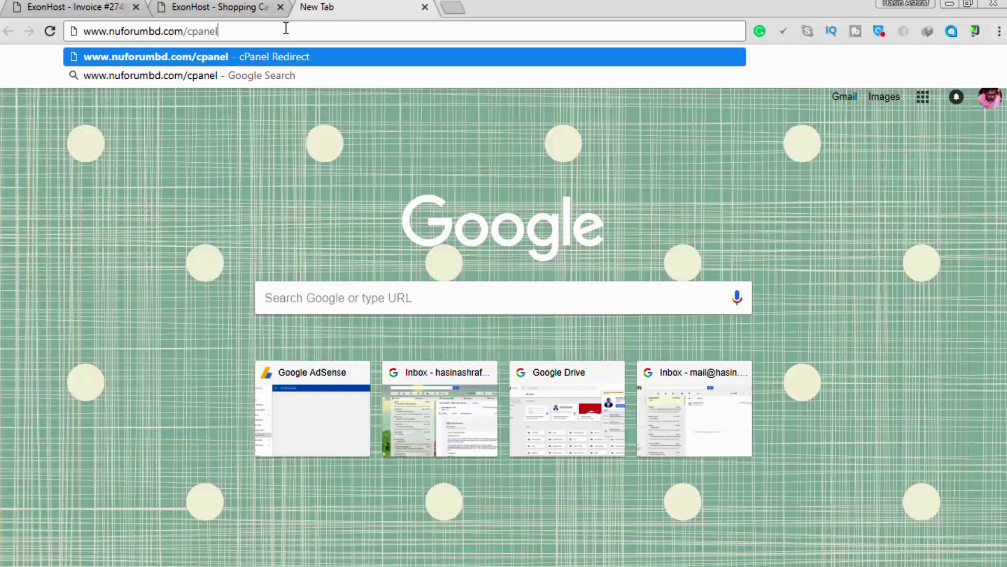
key(Return)
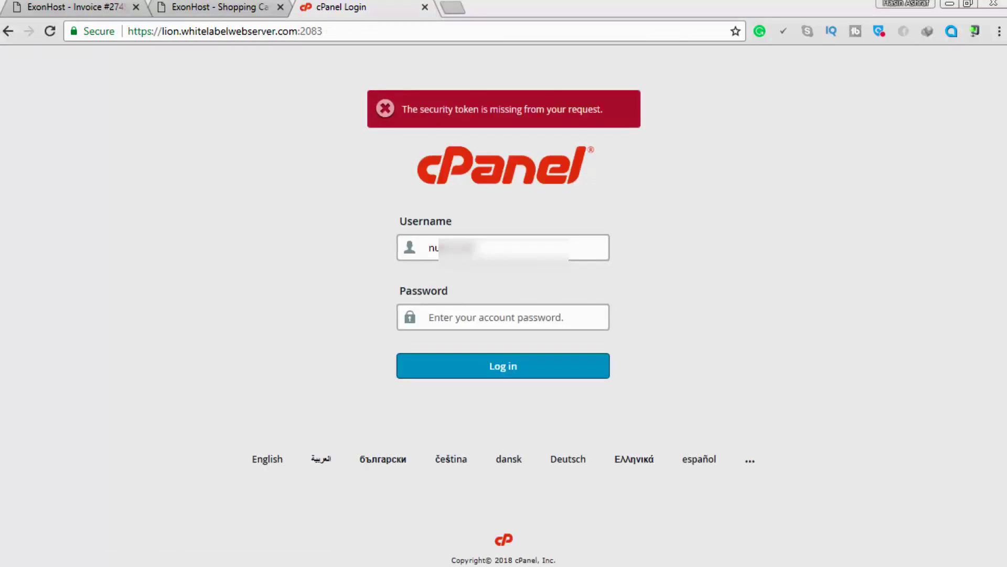
Log in to cPanel with the saved username and account password, then browse the dashboard.
double_click(520, 244)
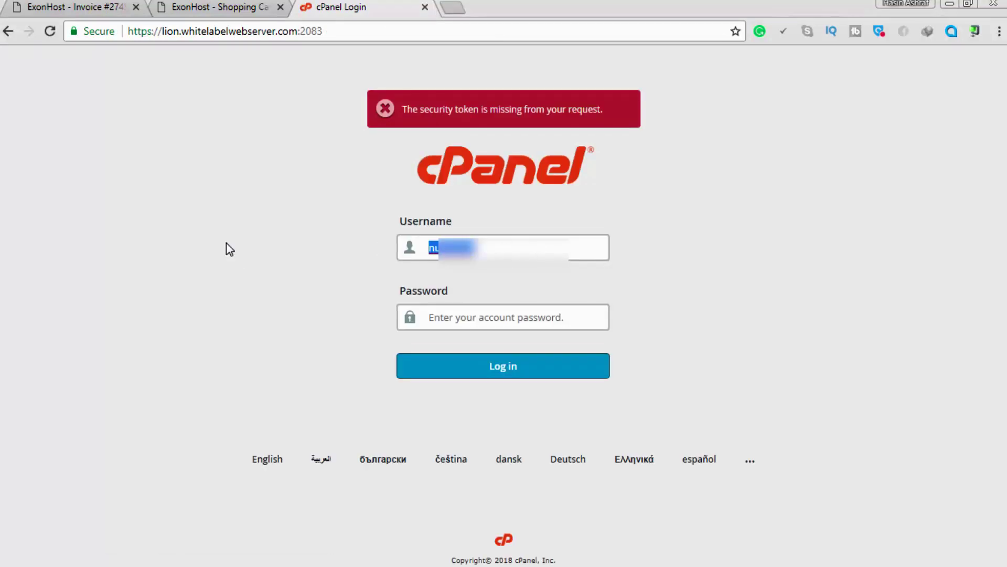
click(456, 269)
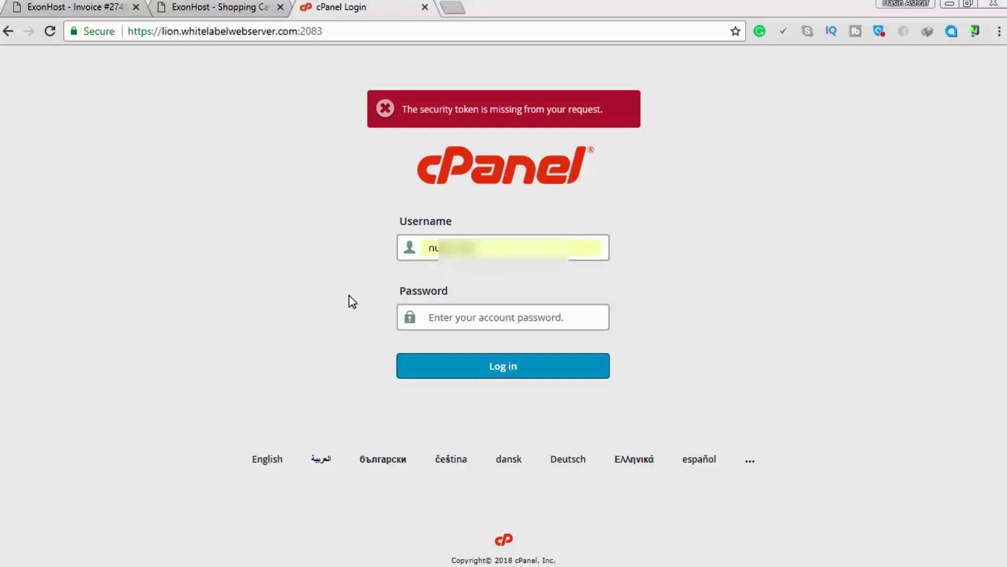
click(458, 315)
key(ctrl+v)
click(481, 377)
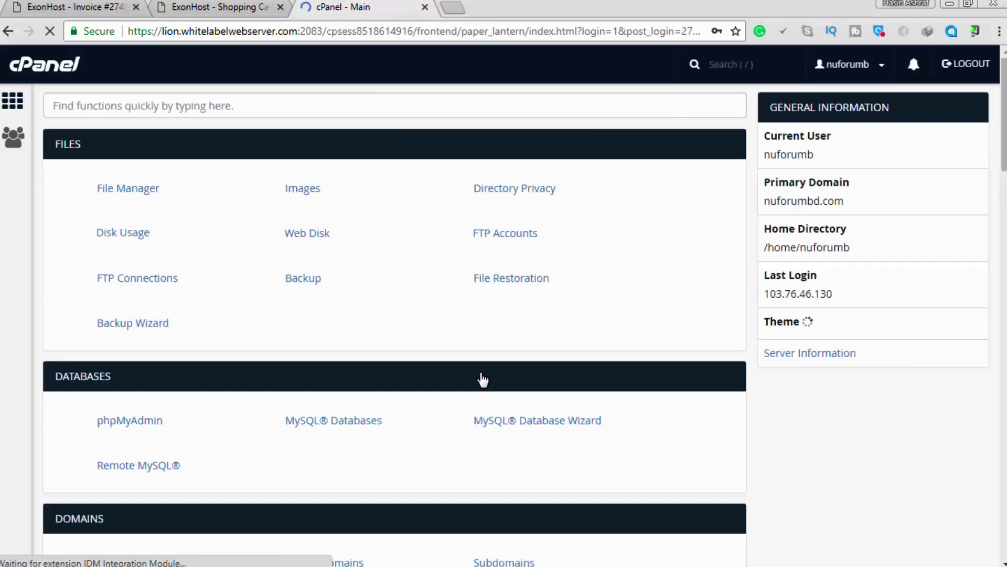
scroll(608, 237, down, 20)
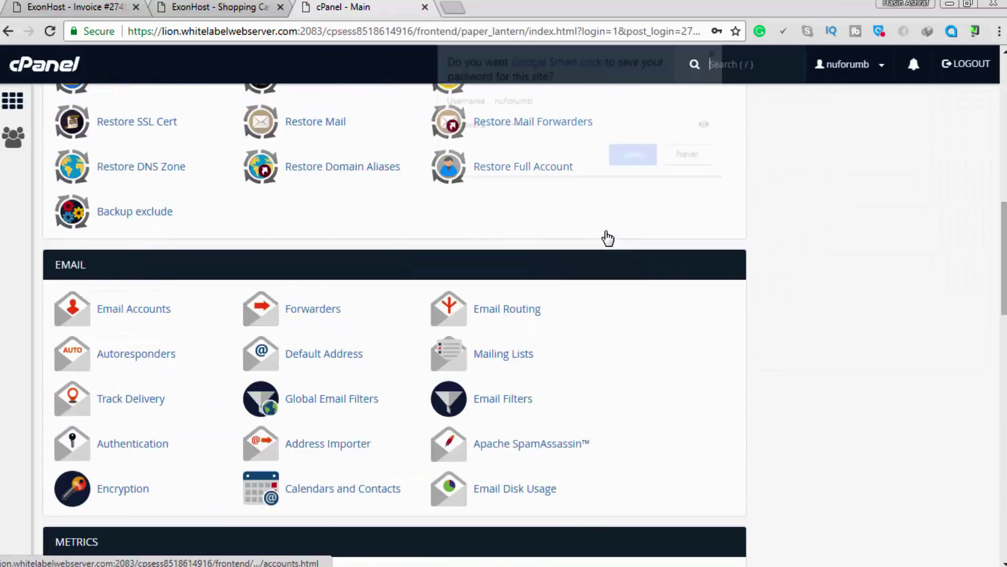
scroll(608, 237, down, 15)
click(649, 178)
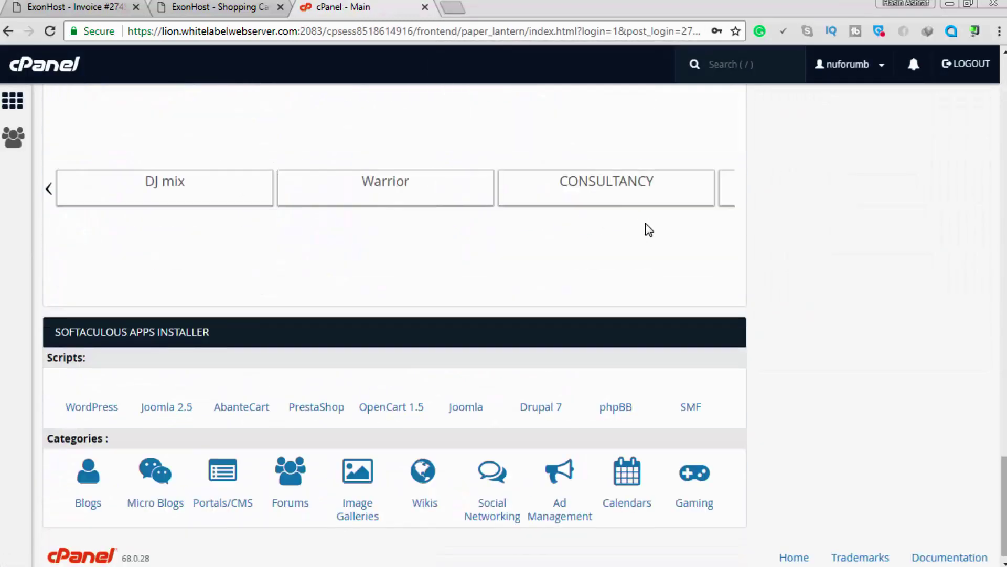